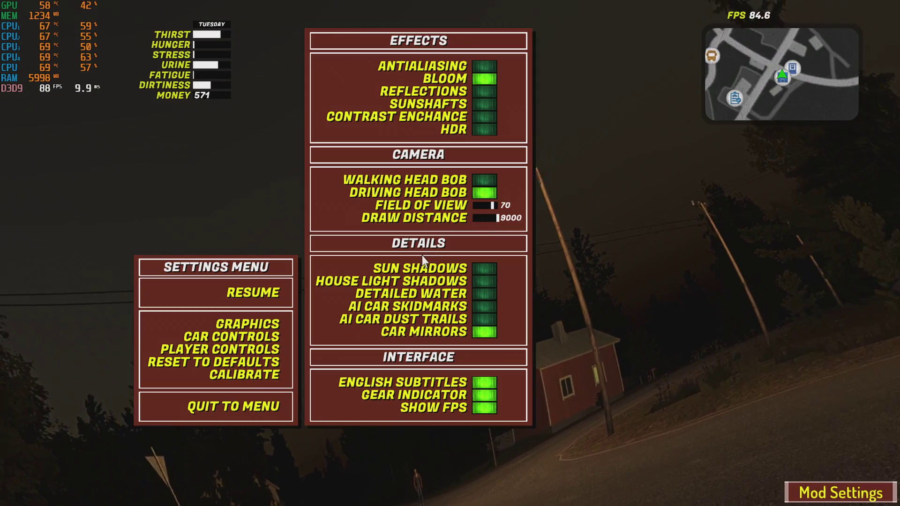
key(Escape)
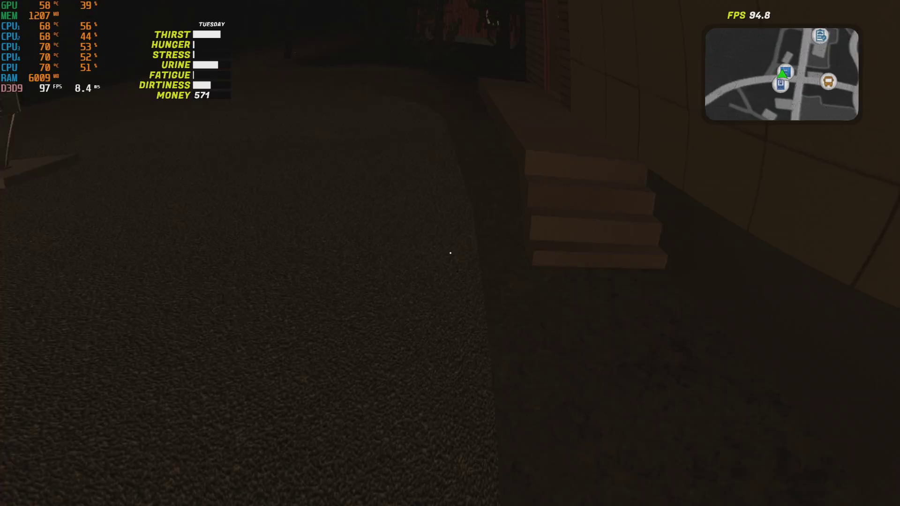
key(w)
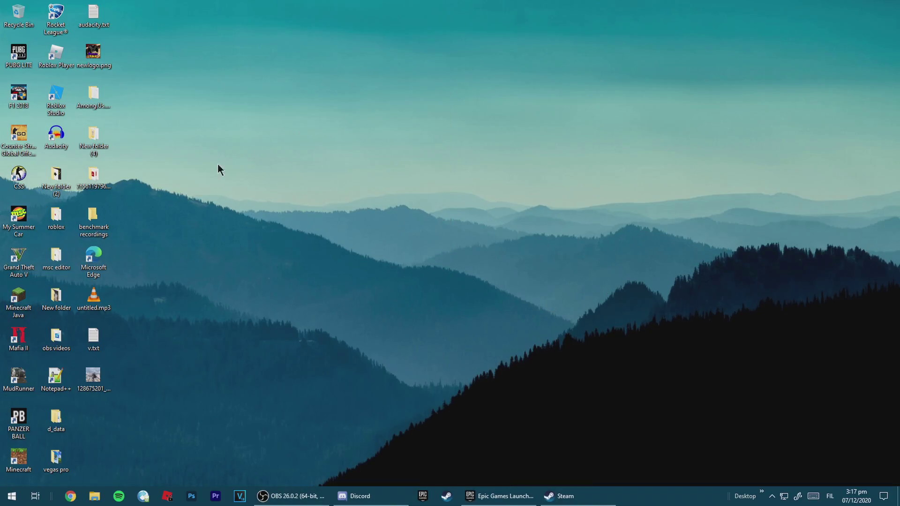
drag(597, 176, 674, 117)
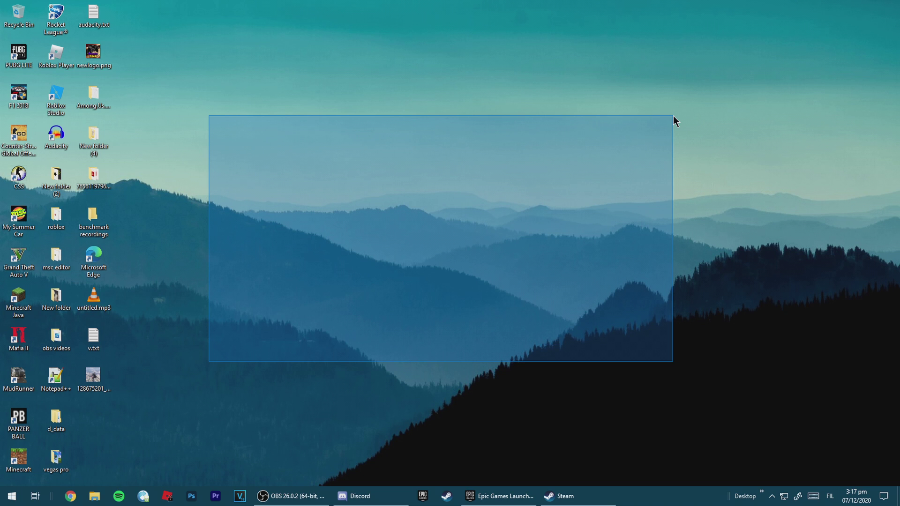
drag(673, 116, 699, 136)
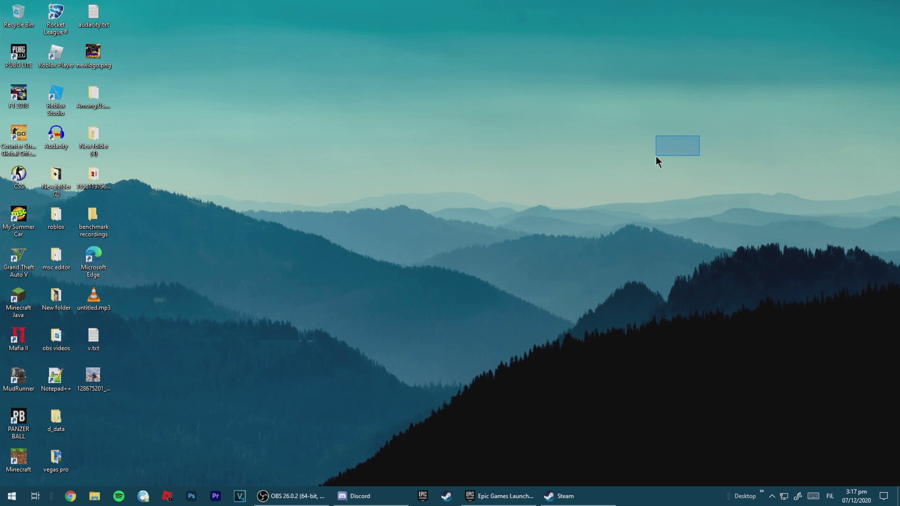
drag(656, 156, 656, 156)
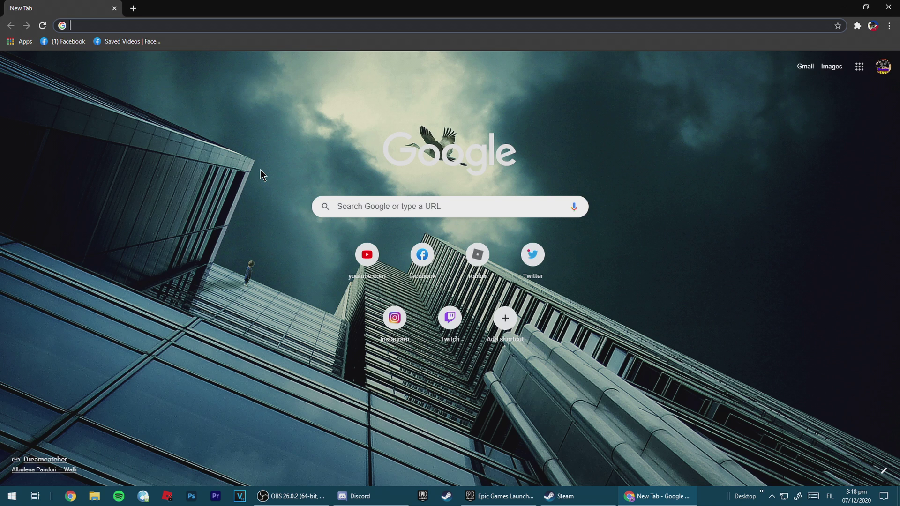
Step: Search Google for "modloader my summer car"
text(Modlo)
text(ader)
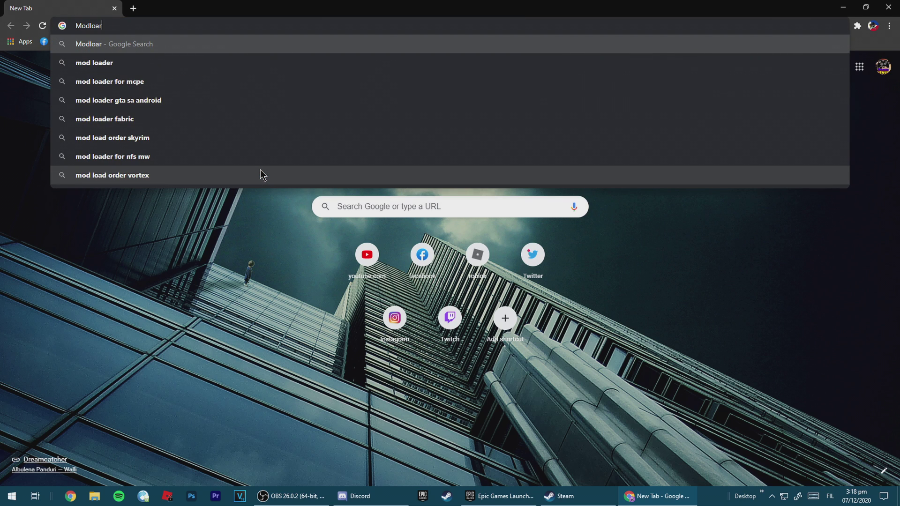
key(Return)
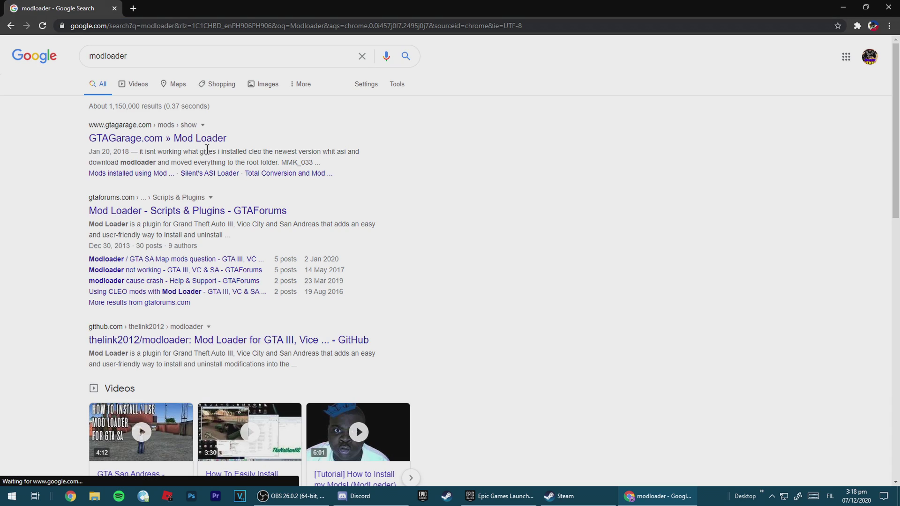
click(204, 55)
text(my summer c ar)
key(Return)
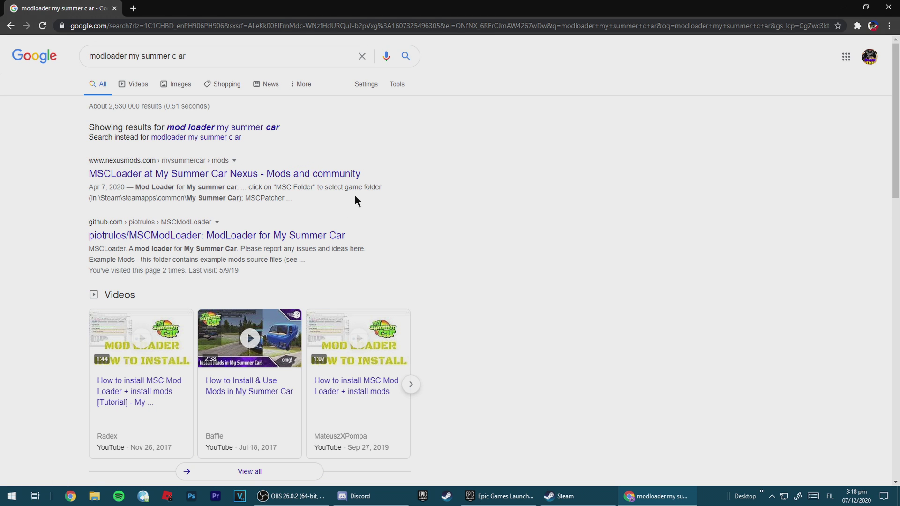
Step: Open the GitHub releases page of piotrulos/MSCModLoader from the search results
scroll(356, 197, down, 3)
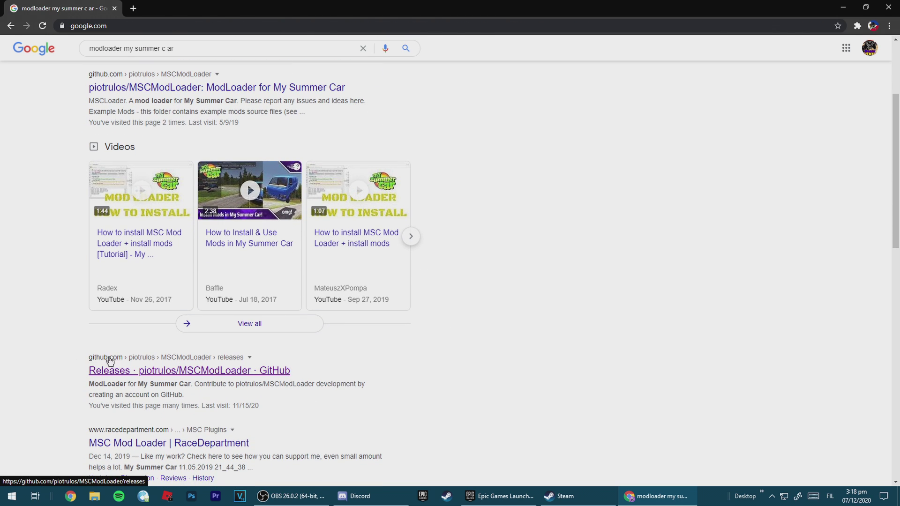
scroll(109, 361, up, 3)
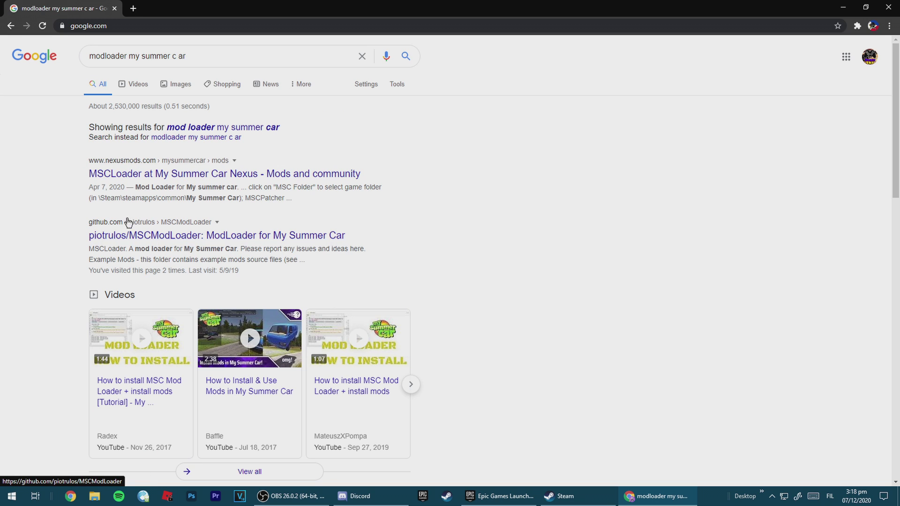
scroll(1, 324, down, 3)
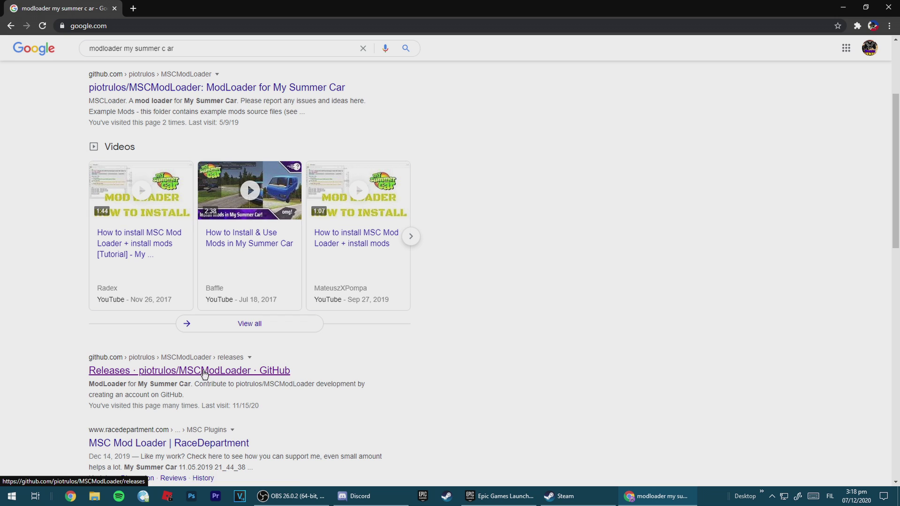
click(204, 370)
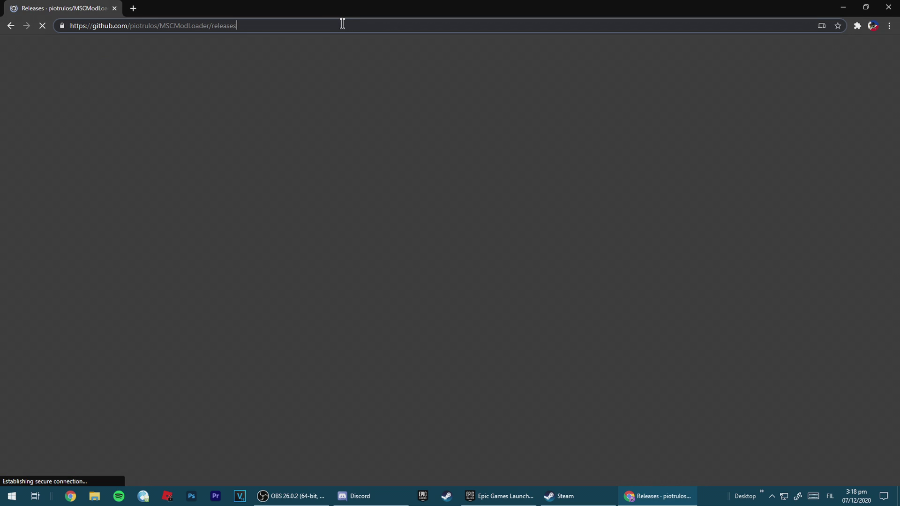
drag(342, 24, 131, 34)
click(289, 23)
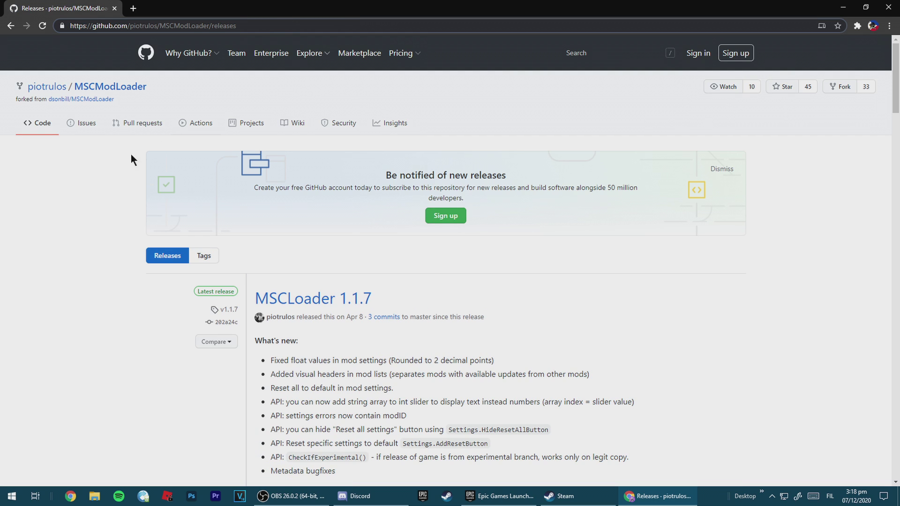
Step: Check the release date of MSCLoader 1.1.7 and open that release's own page
scroll(317, 299, down, 2)
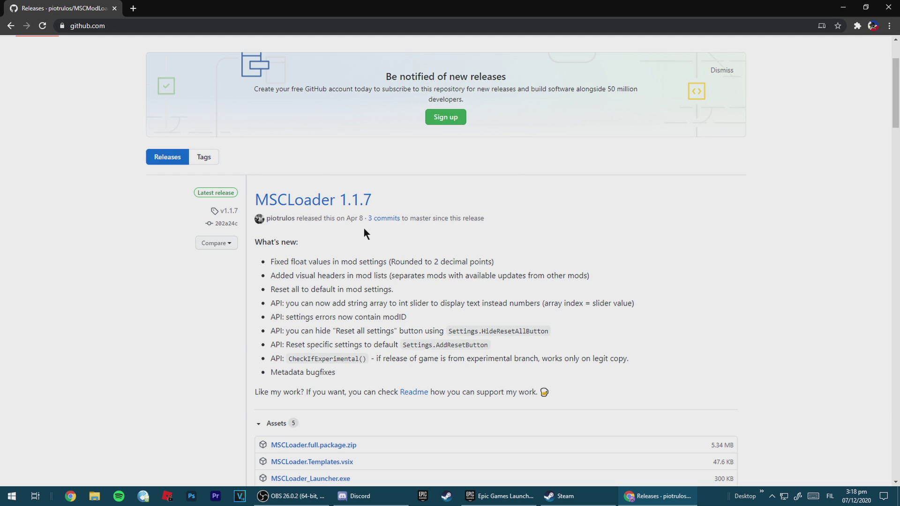
drag(346, 218, 357, 218)
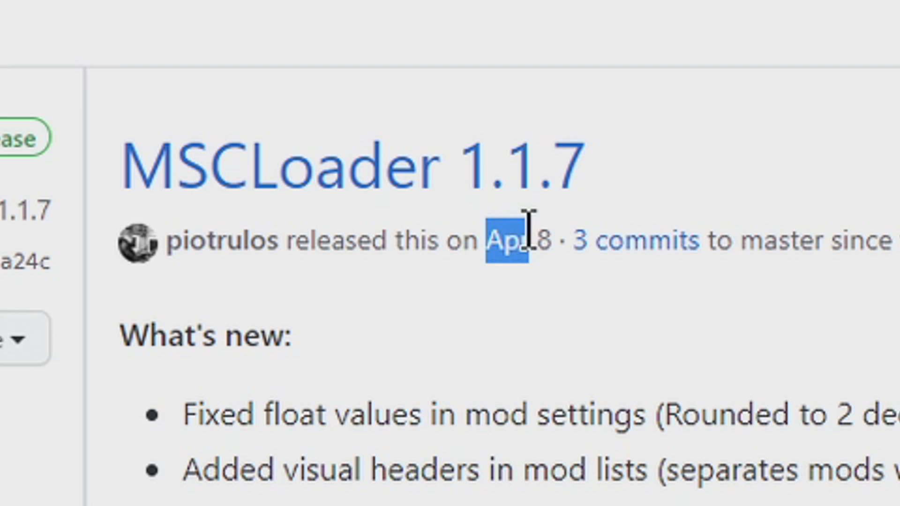
click(799, 255)
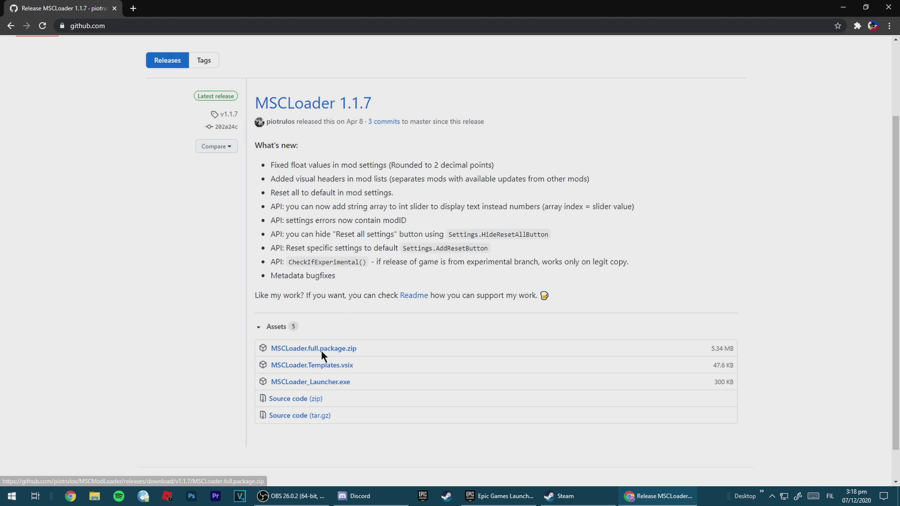
Step: Download MSCLoader.full.package.zip from the release assets and save it to the Desktop folder
click(347, 354)
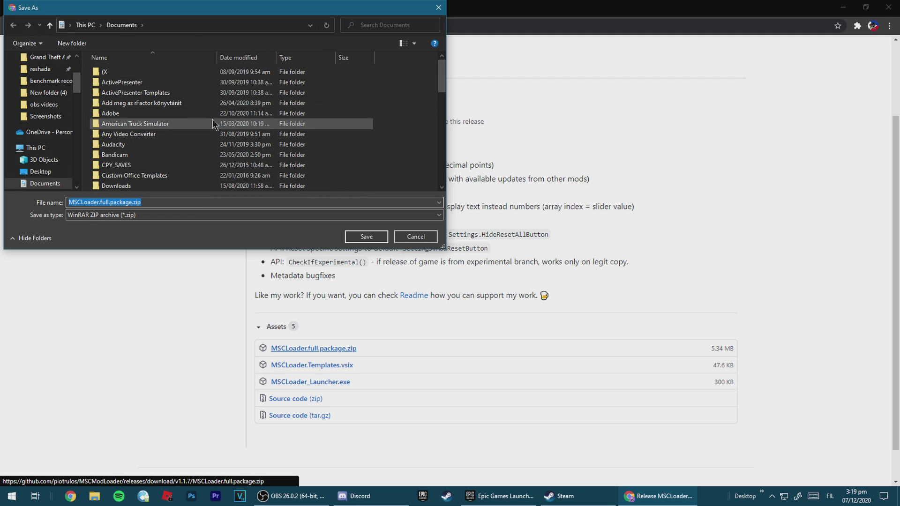
scroll(212, 122, down, 7)
scroll(212, 123, up, 7)
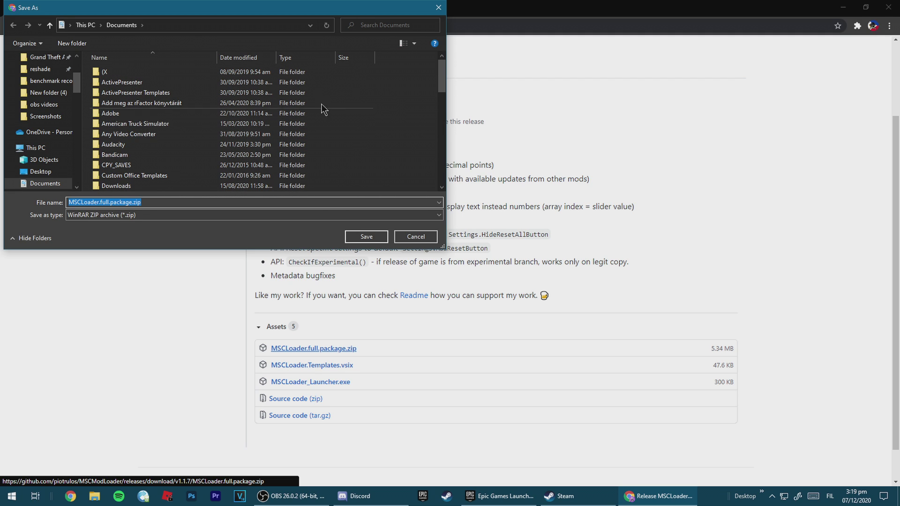
scroll(47, 141, up, 3)
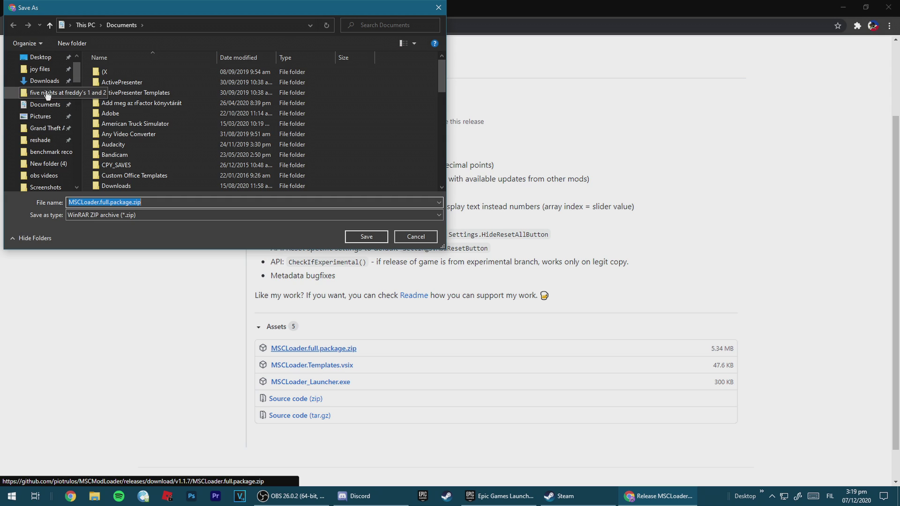
click(42, 91)
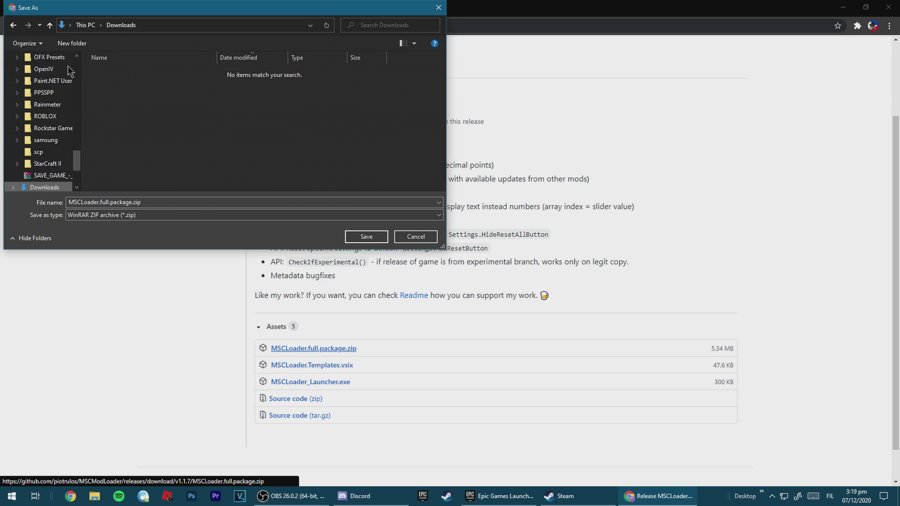
scroll(68, 71, up, 15)
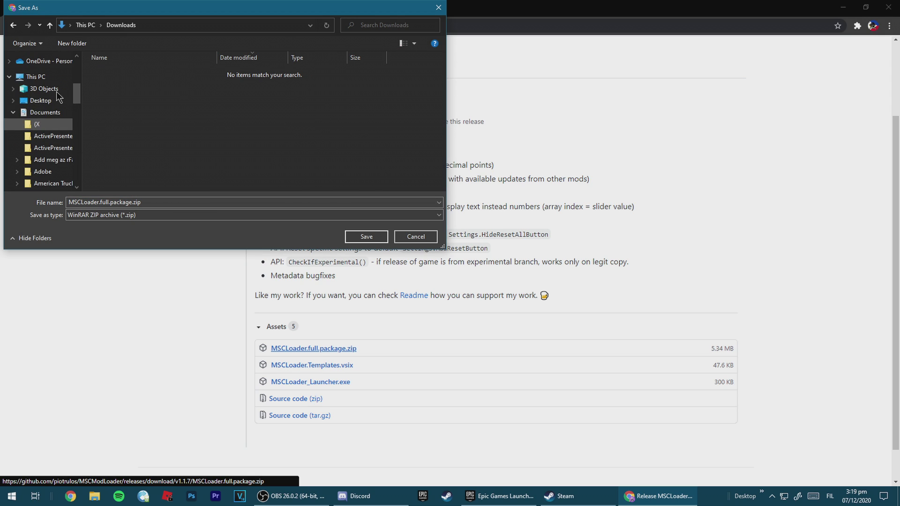
scroll(57, 98, up, 2)
click(40, 148)
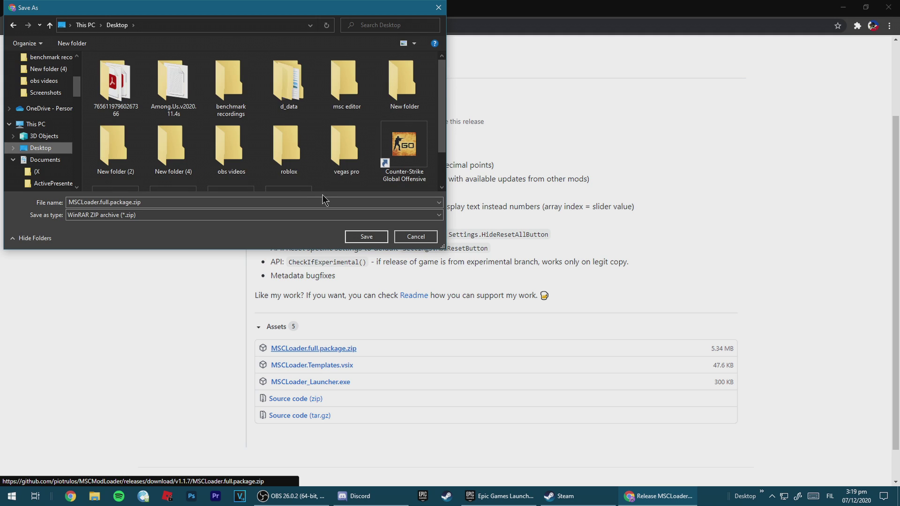
scroll(336, 191, down, 1)
click(367, 236)
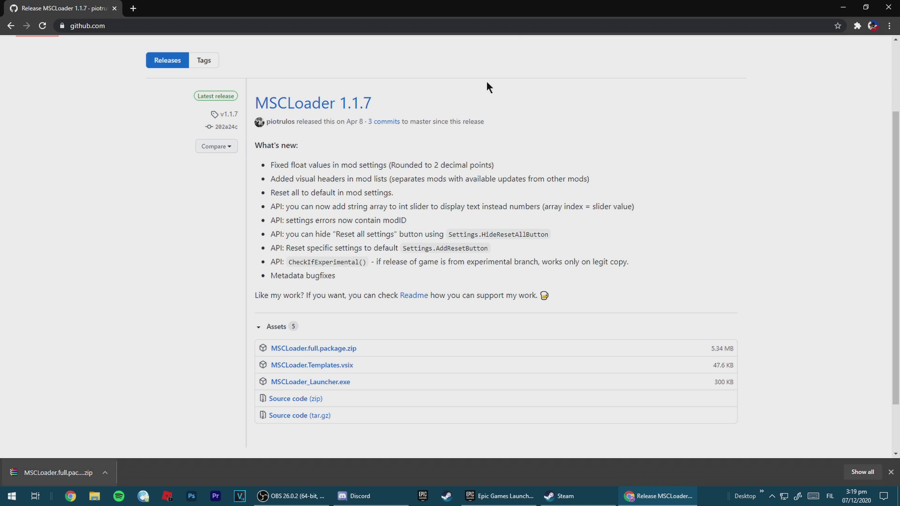
click(867, 7)
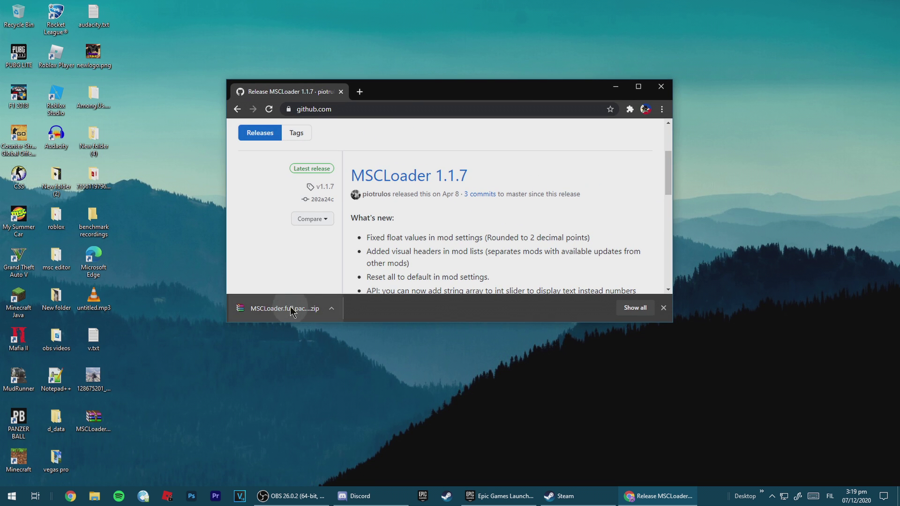
drag(291, 310, 272, 303)
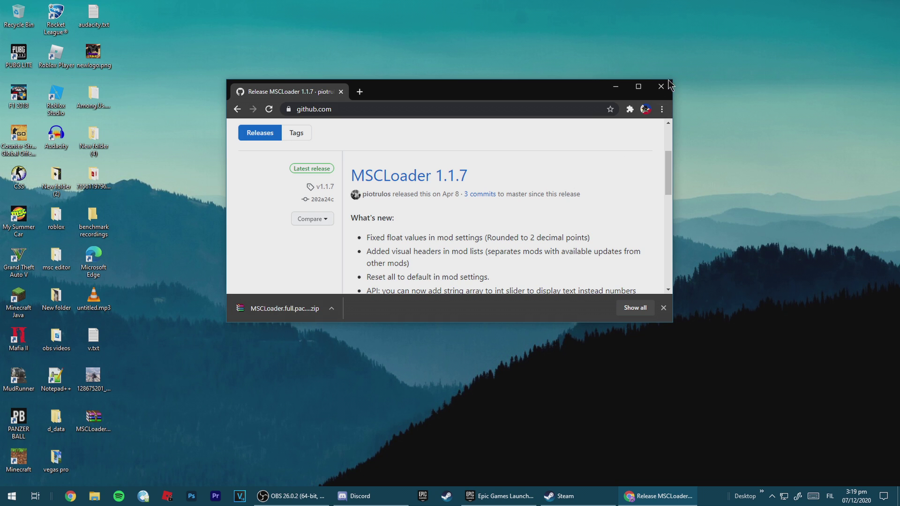
click(638, 86)
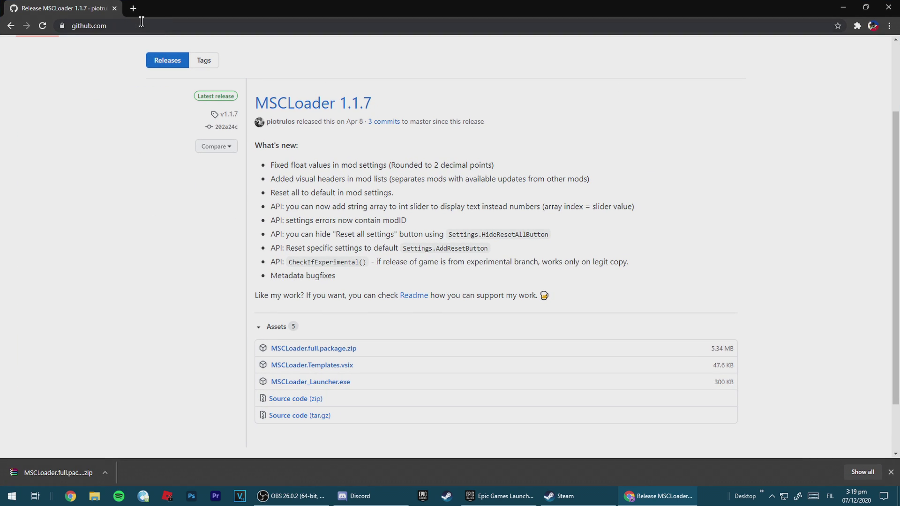
Step: Open RaceDepartment's My Summer Car Mods forum in a new browser tab using the suggested search "racedepartment mysummercar mods"
click(133, 9)
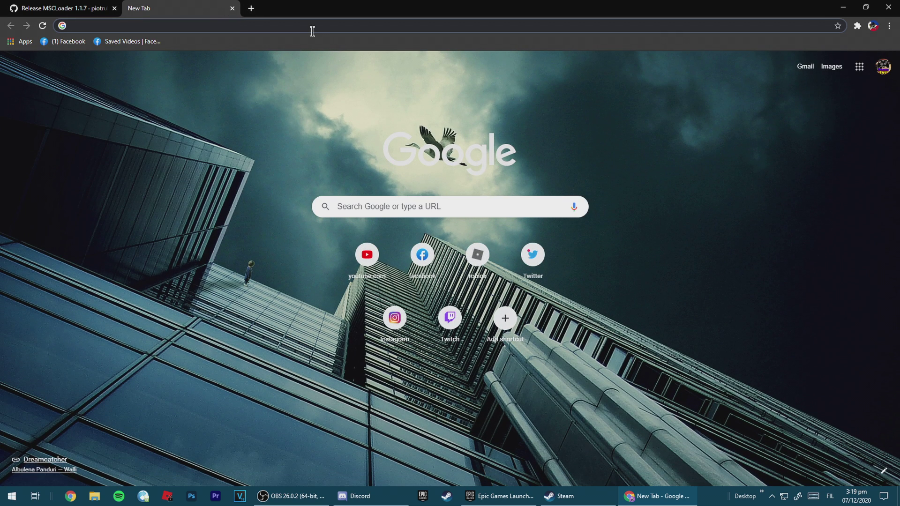
text(race)
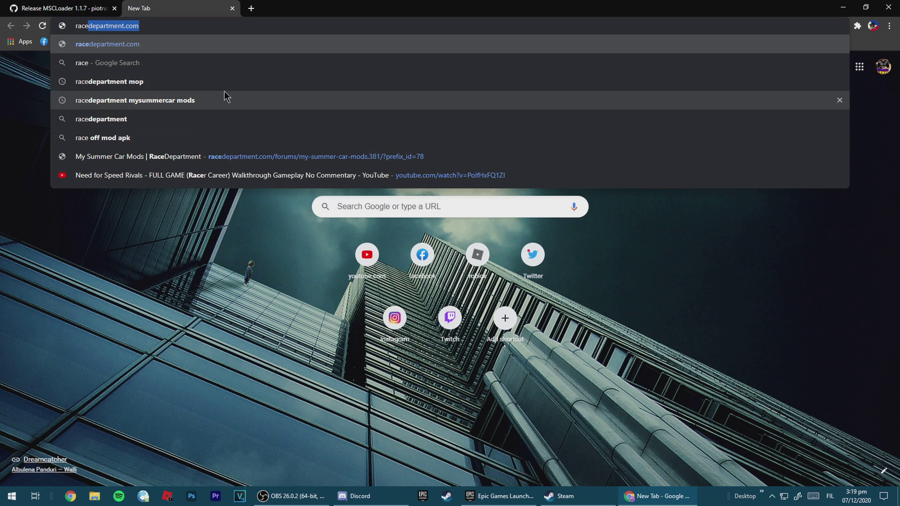
click(171, 101)
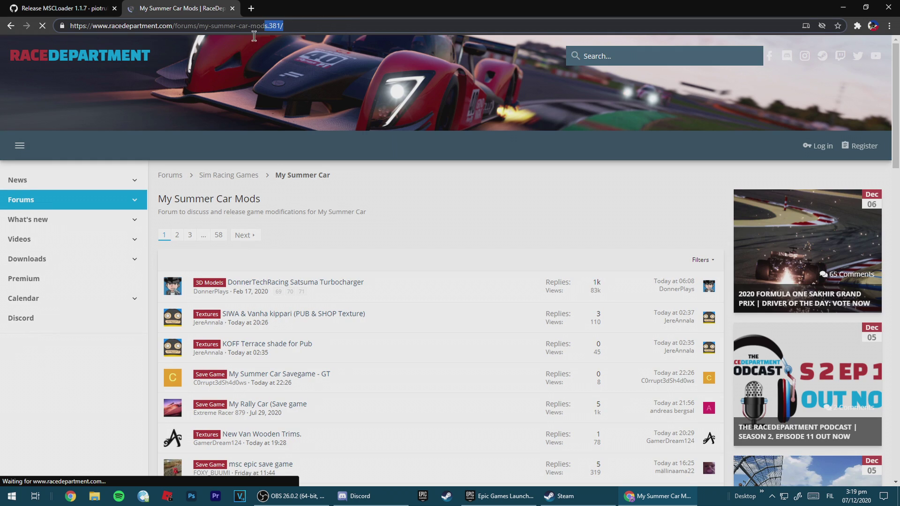
drag(387, 25, 347, 37)
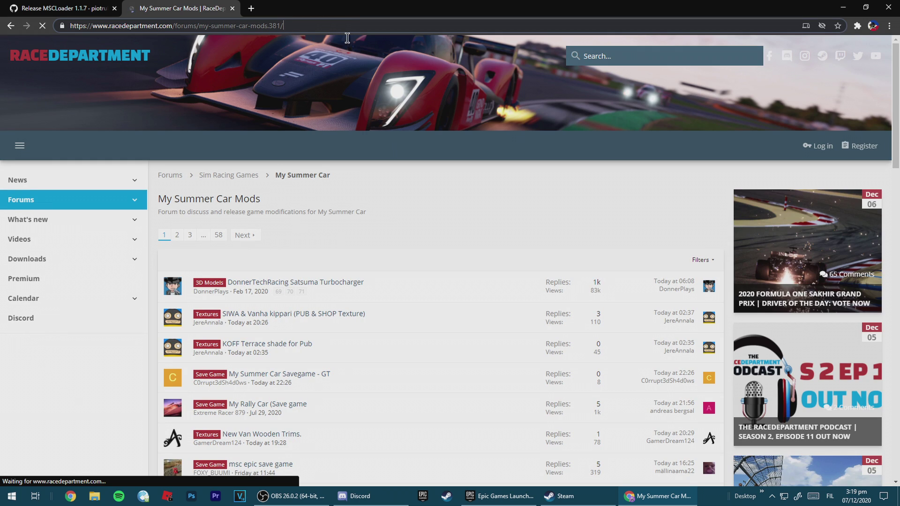
click(524, 218)
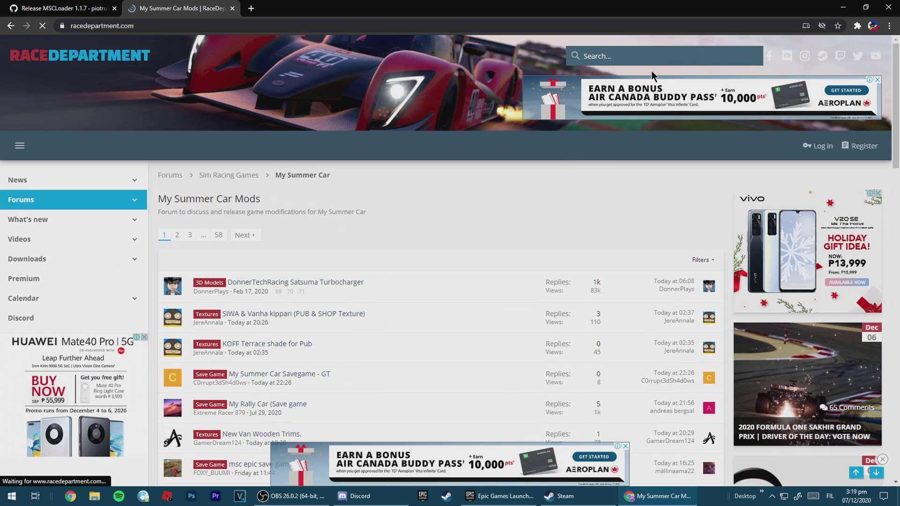
Step: Search RaceDepartment for "MOP" and open the MOP - Modern Optimization Plugin update titled "Stop posting meaningless 'MOP doesn't work'!"
scroll(378, 247, down, 7)
scroll(598, 111, up, 7)
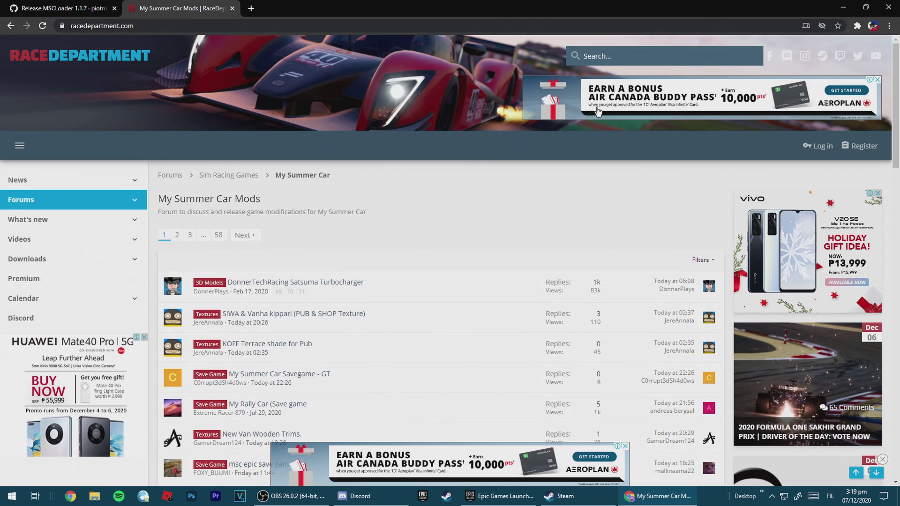
click(632, 57)
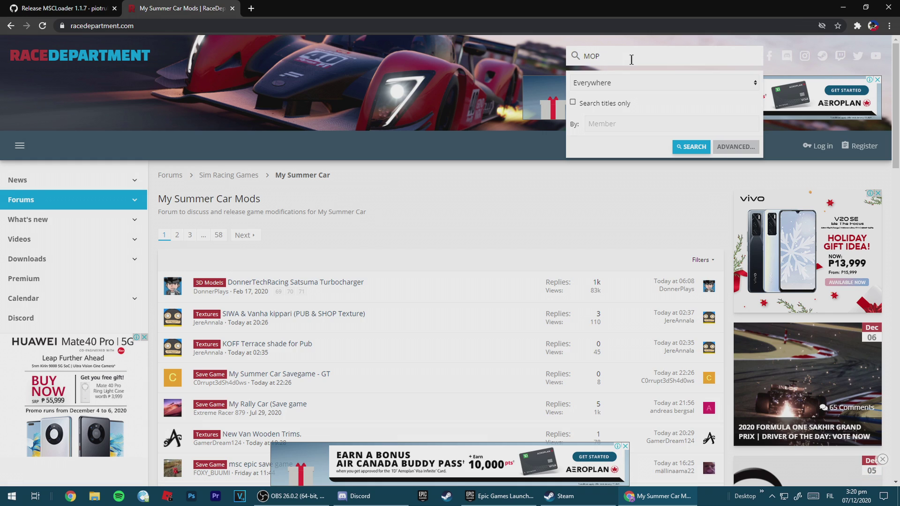
text(MOP)
key(Return)
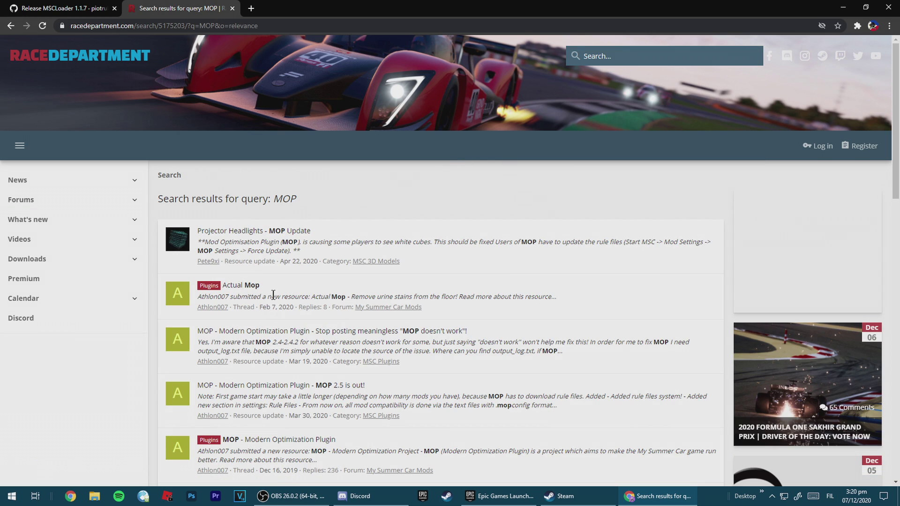
click(301, 328)
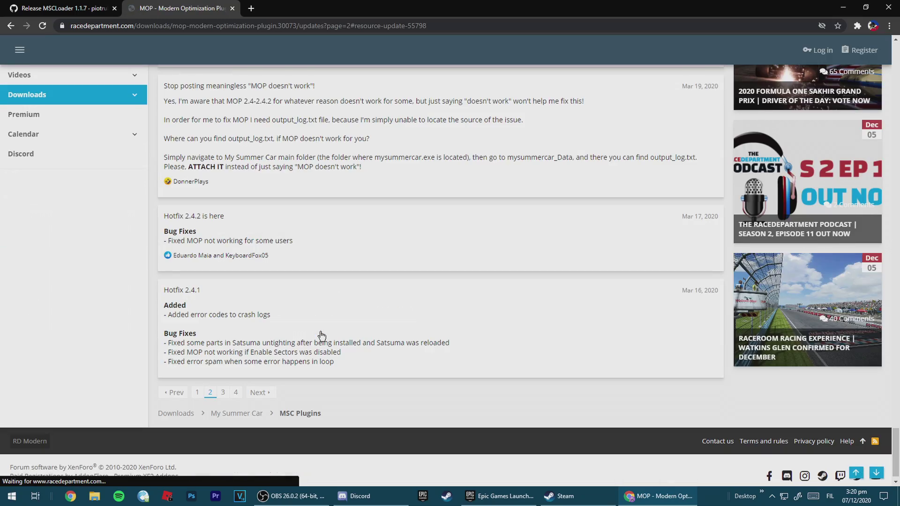
Step: Return to the top of the MOP - Modern Optimization Plugin page and highlight the plugin's title and version
scroll(322, 335, up, 15)
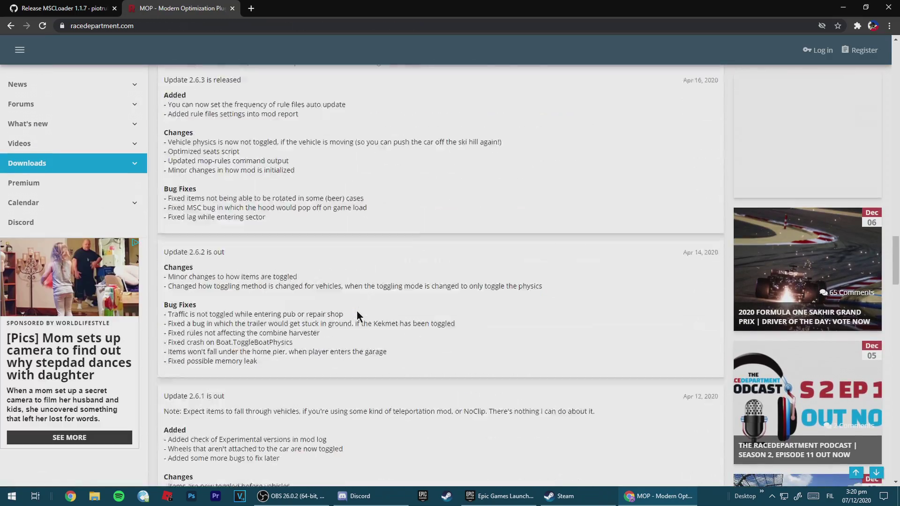
scroll(356, 310, up, 20)
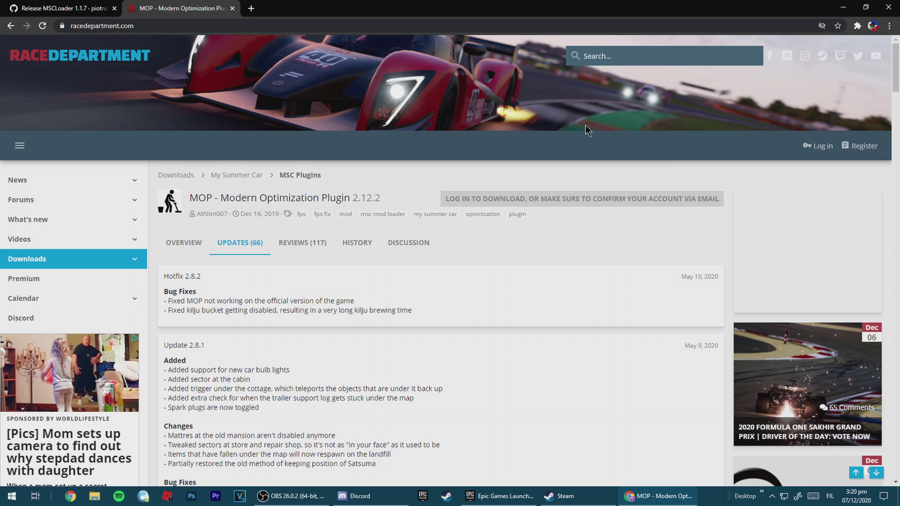
click(407, 23)
double_click(501, 16)
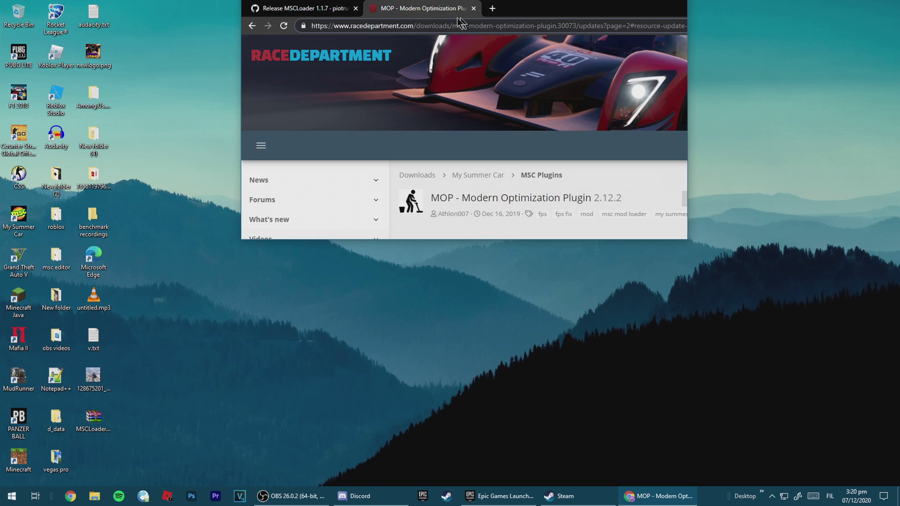
double_click(488, 13)
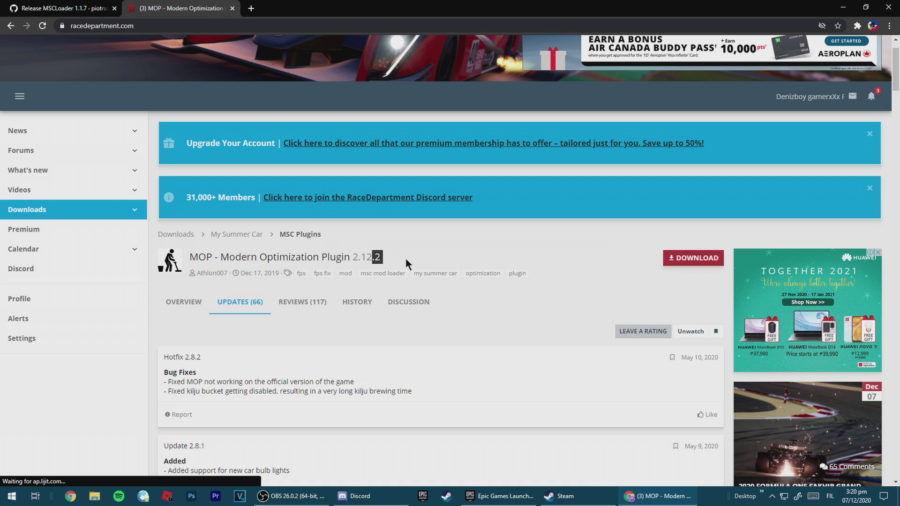
drag(412, 259, 192, 262)
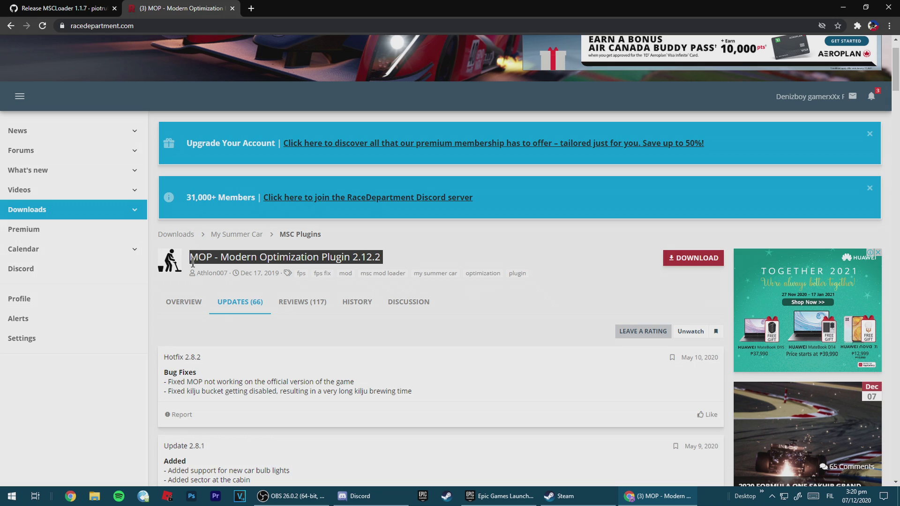
click(417, 252)
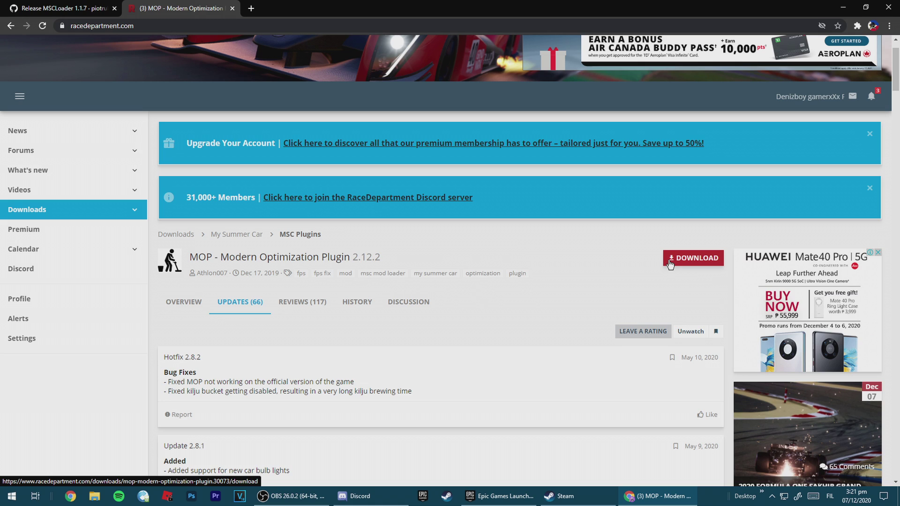
drag(393, 259, 198, 263)
click(198, 263)
Step: Download the MOP - Modern Optimization Plugin and save it as MOP.zip in the Desktop folder
click(681, 261)
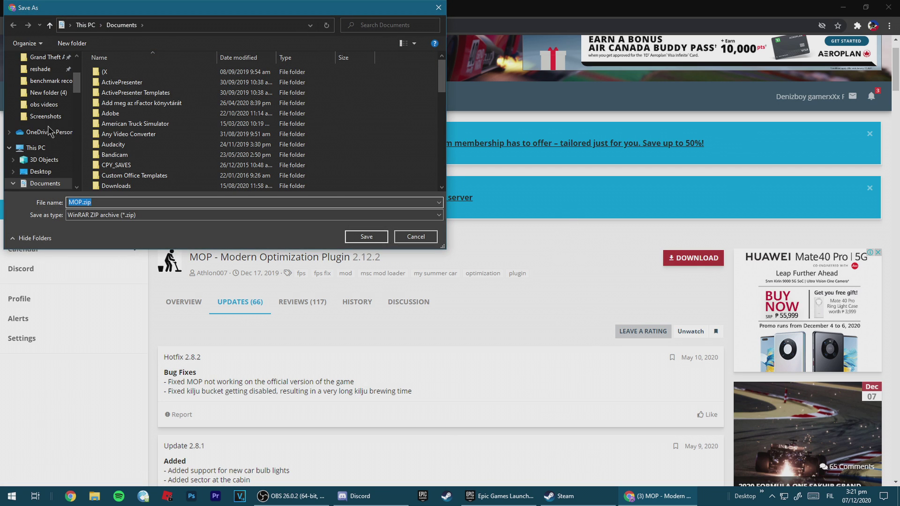
scroll(54, 104, up, 3)
click(54, 104)
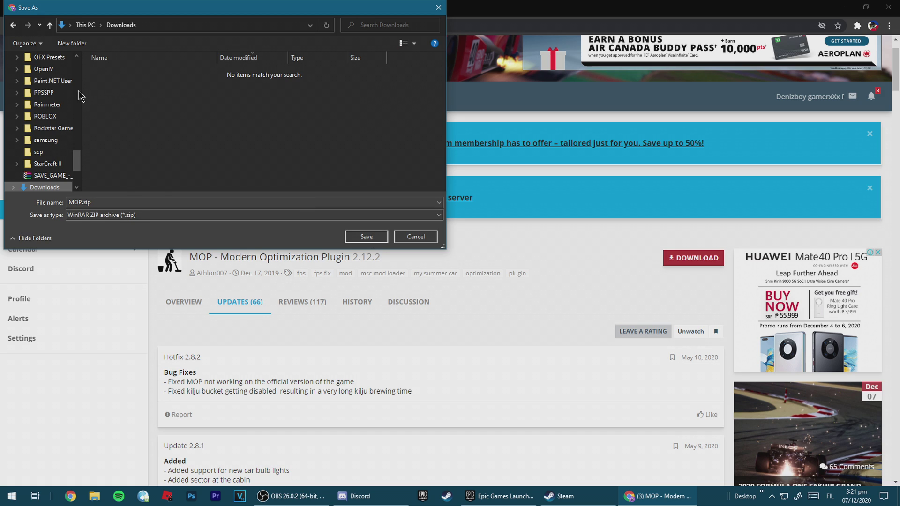
scroll(55, 107, down, 3)
scroll(55, 152, up, 10)
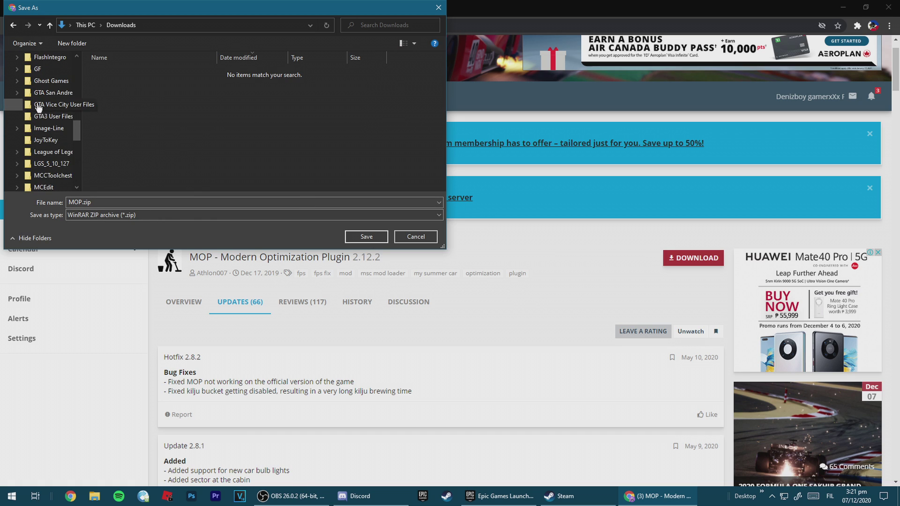
scroll(71, 94, up, 6)
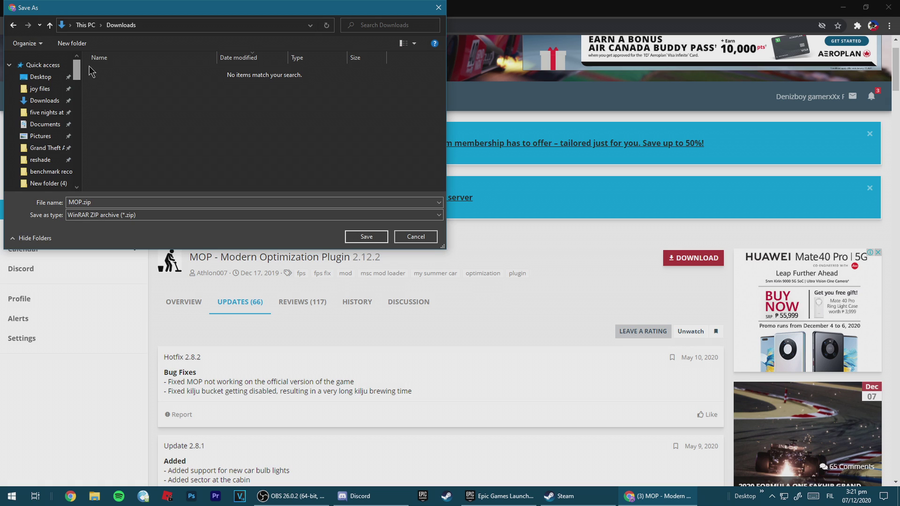
scroll(49, 191, down, 2)
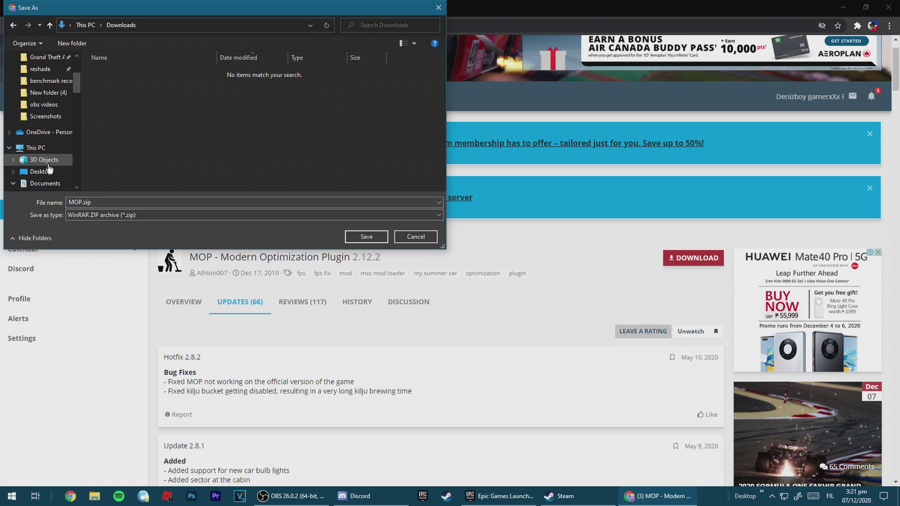
click(40, 172)
scroll(340, 196, down, 1)
click(366, 236)
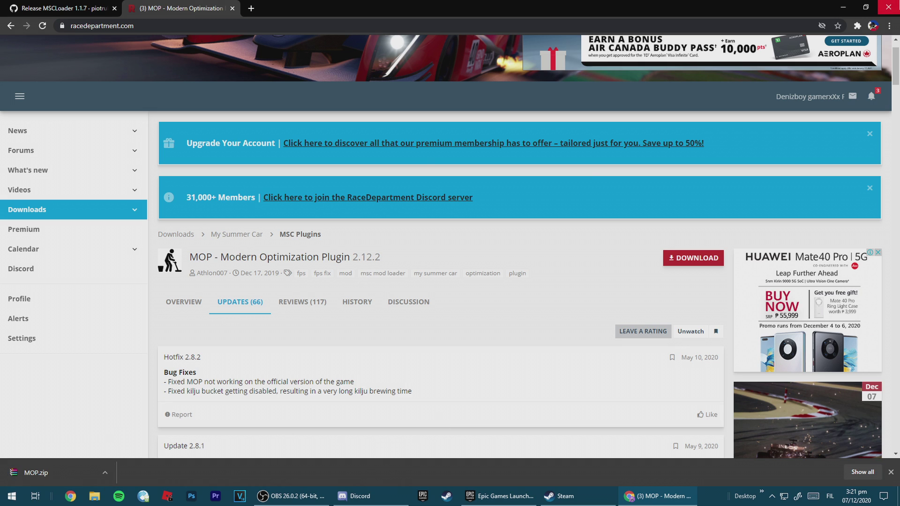
Step: Close the browser and open the downloaded MSCLoader archive from the refreshed desktop
click(888, 7)
right_click(347, 135)
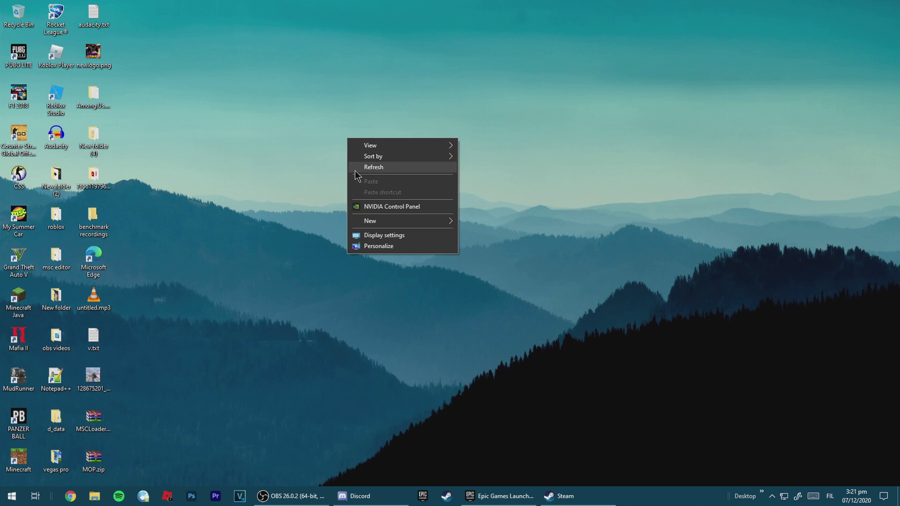
click(355, 170)
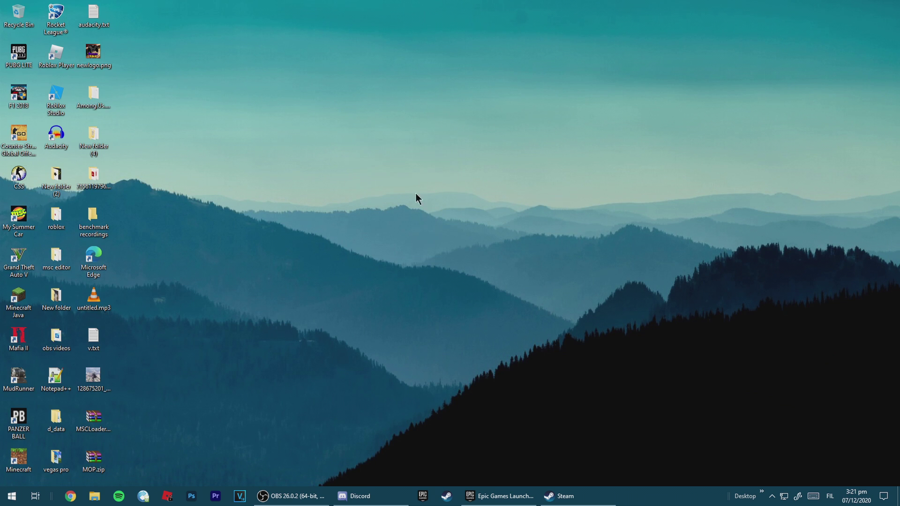
double_click(99, 424)
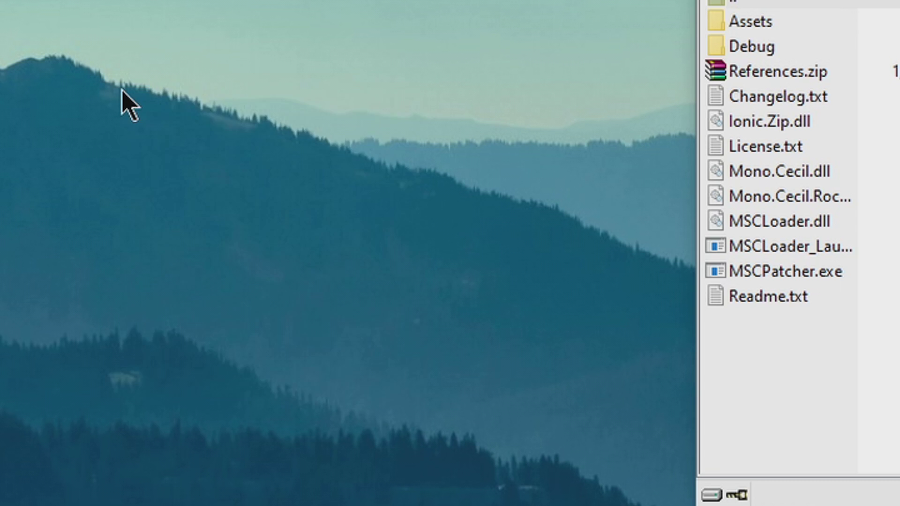
Step: Create a new folder on the desktop named "My Summer Car"
right_click(157, 193)
mouse_move(302, 322)
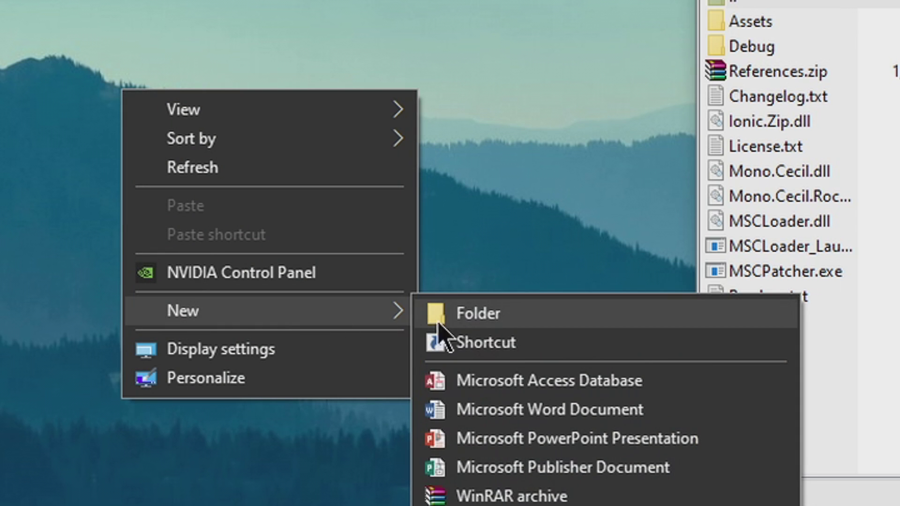
click(462, 316)
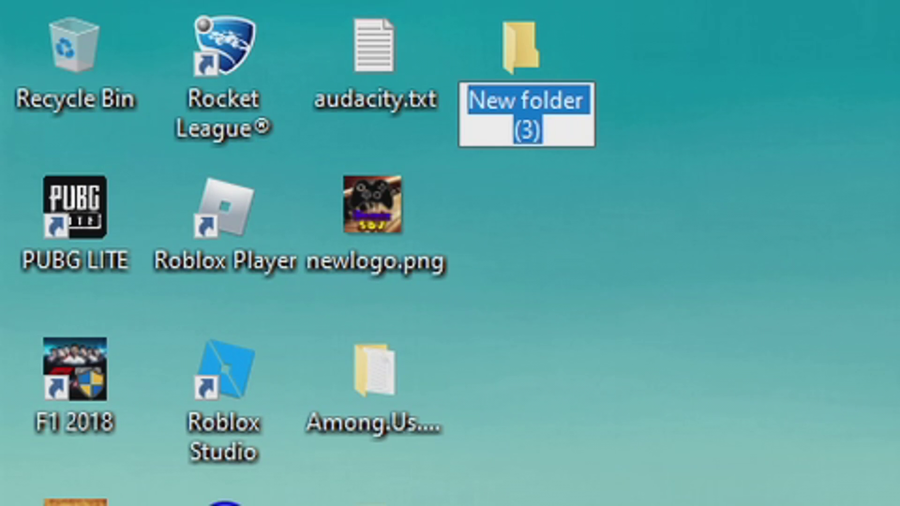
text(My SUmm)
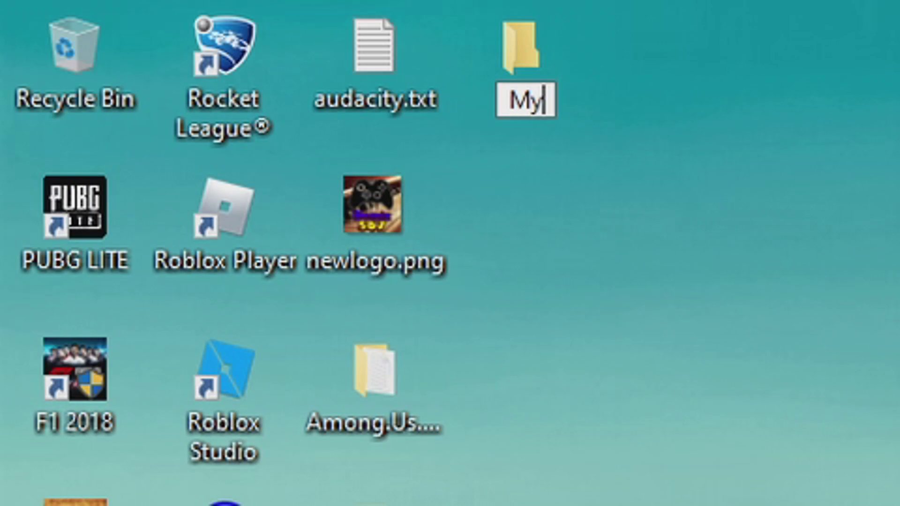
key(BackSpace)
key(BackSpace)
key(BackSpace)
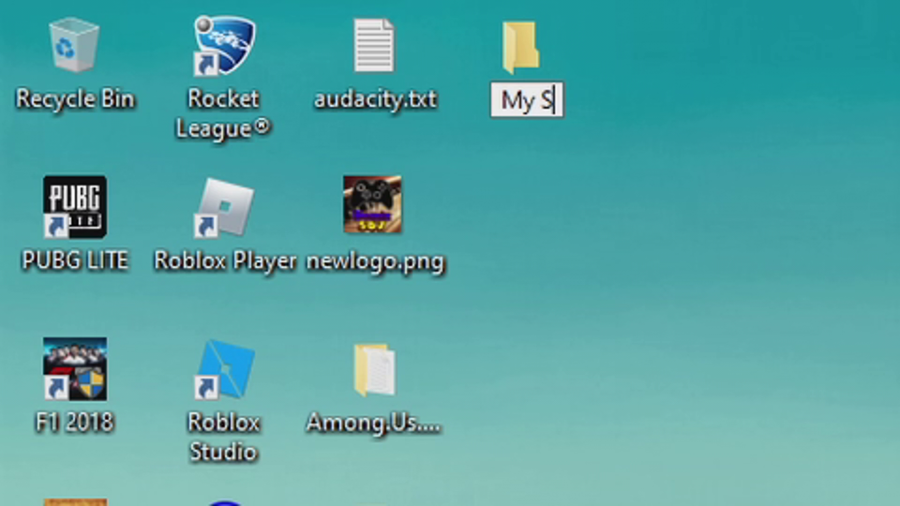
text(ummer Car)
key(Return)
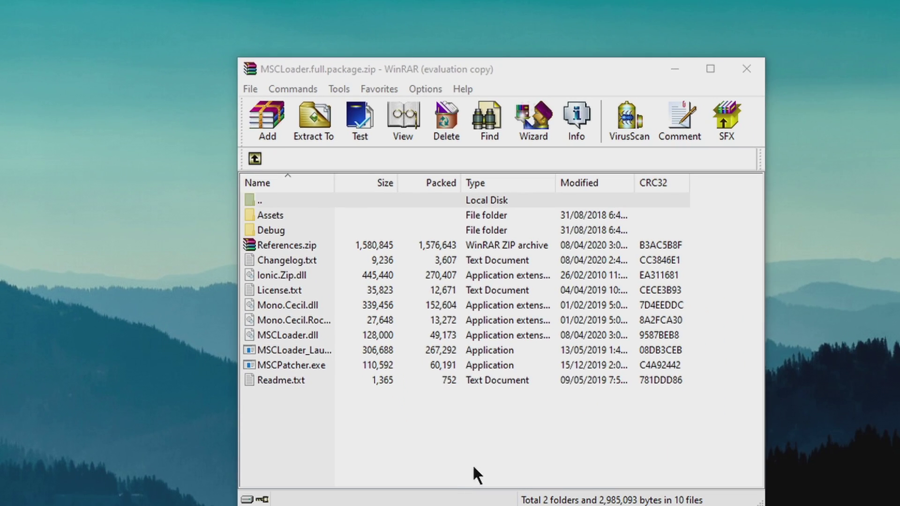
Step: Extract all files of MSCLoader.full.package.zip into the desktop's My Summer Car folder and close the archive
drag(472, 464, 263, 24)
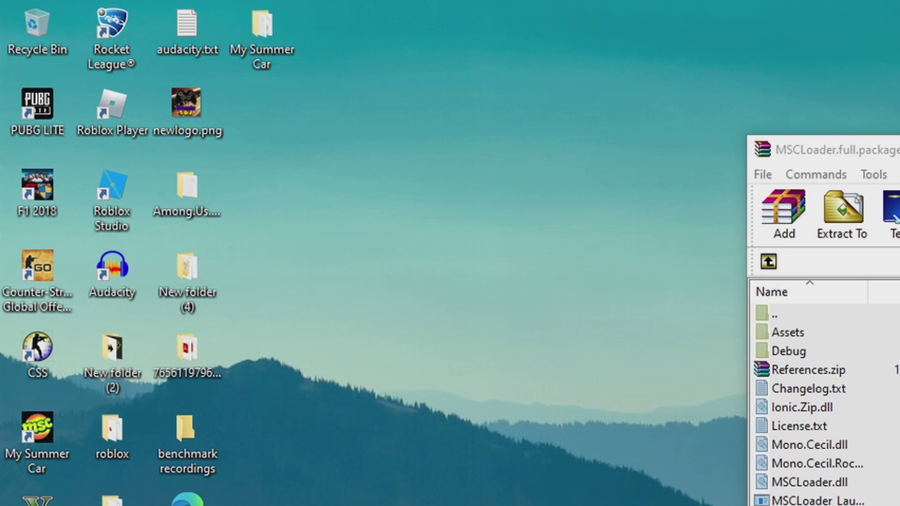
click(690, 80)
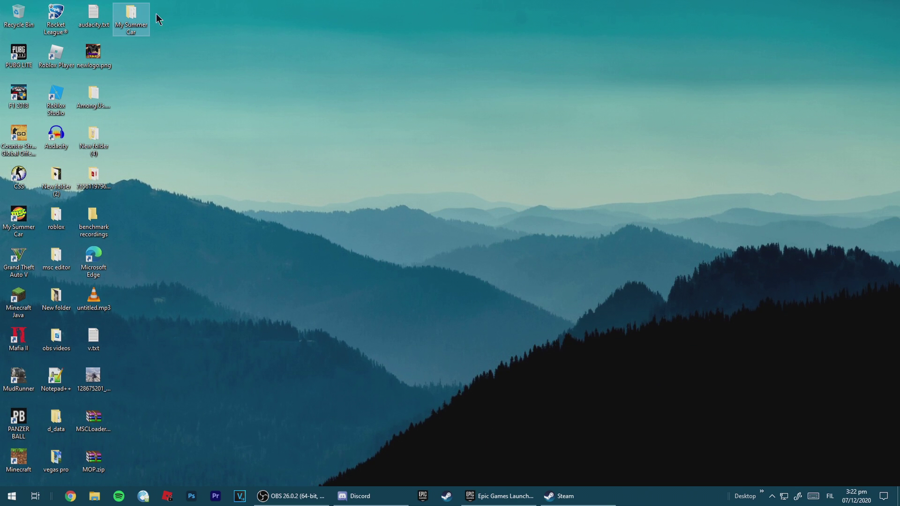
Step: Run MSCPatcher.exe from the desktop's My Summer Car folder and open its file selection for the MSC folder
double_click(139, 15)
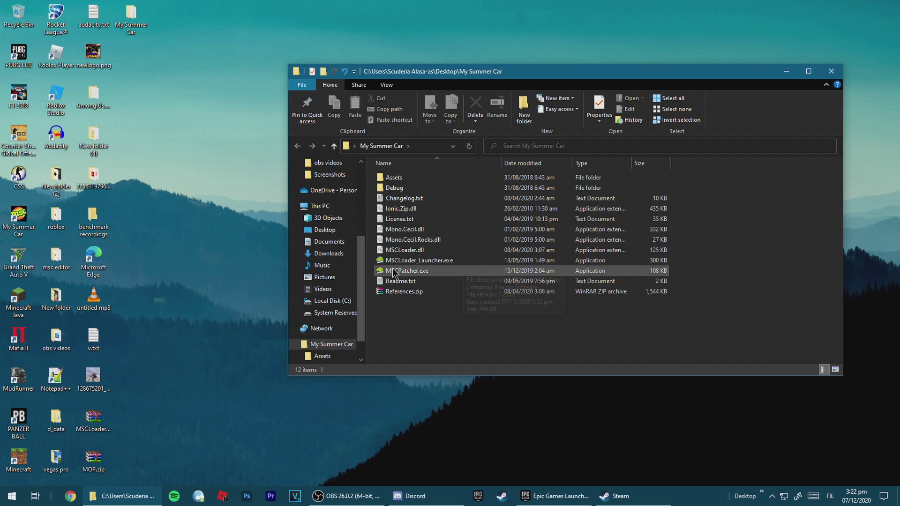
double_click(406, 271)
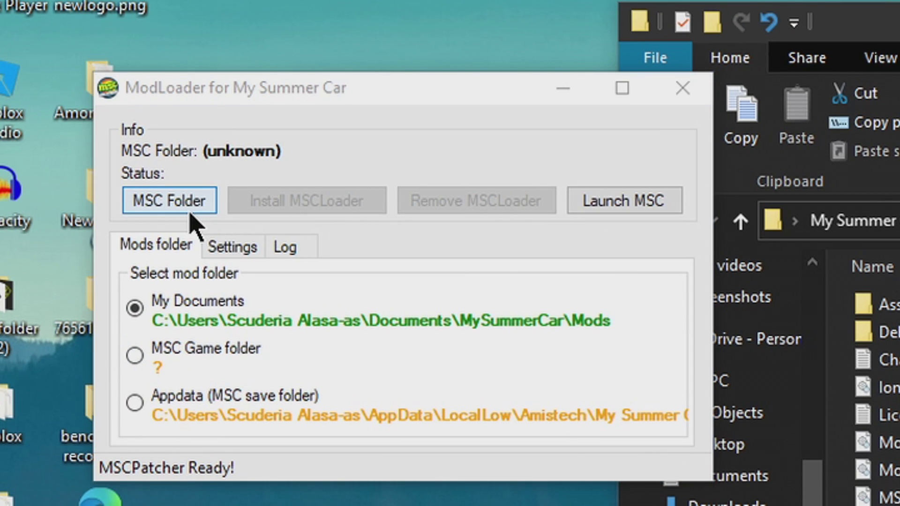
click(126, 140)
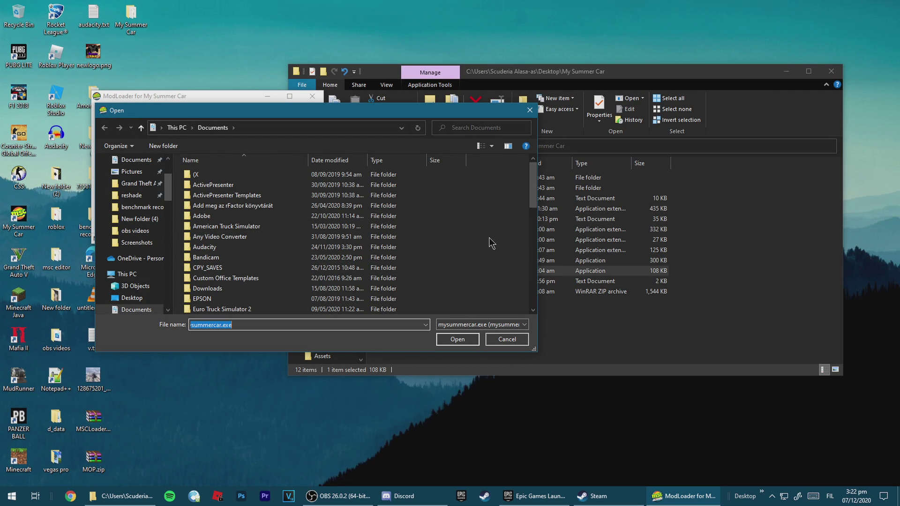
Step: Switch to Steam and browse the local files of My Summer Car [experimental]
click(604, 496)
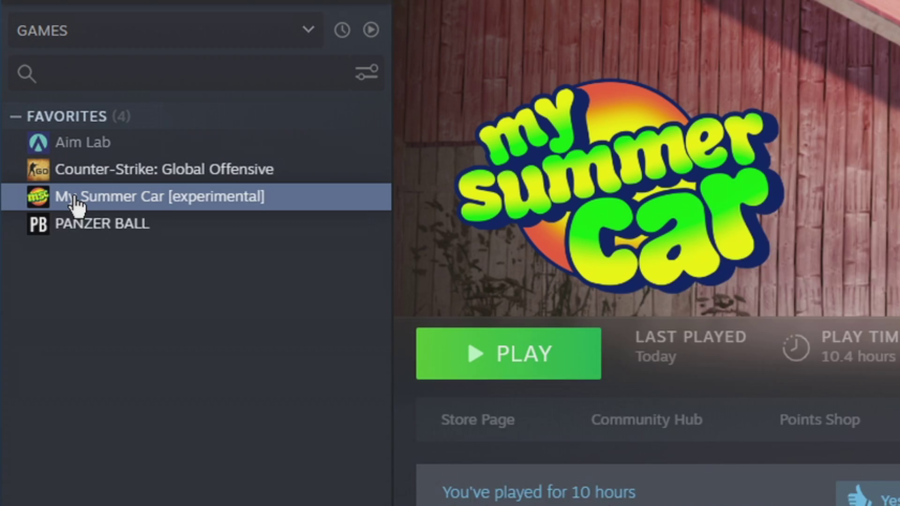
right_click(33, 145)
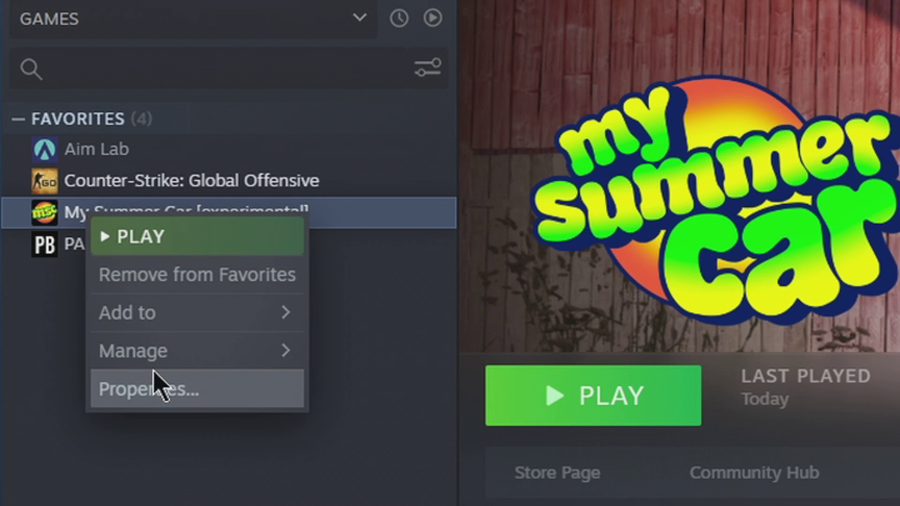
mouse_move(140, 352)
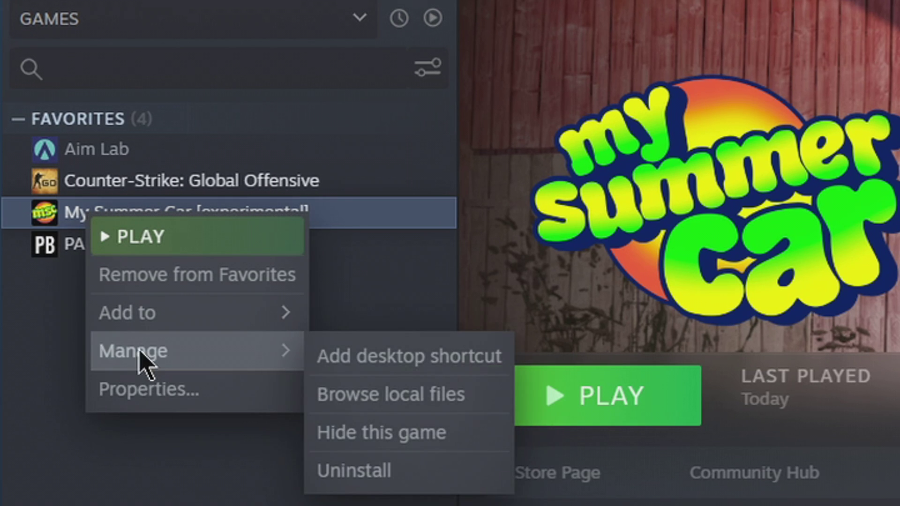
click(392, 424)
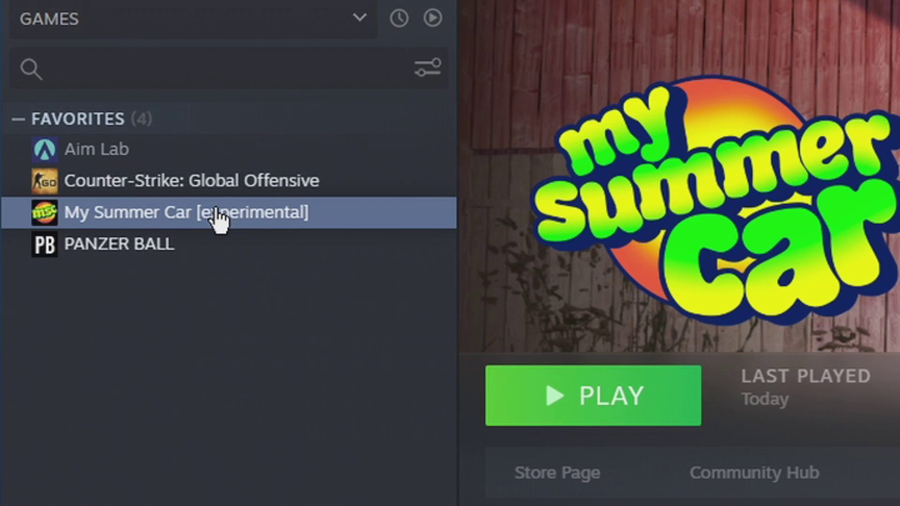
right_click(218, 217)
mouse_move(295, 345)
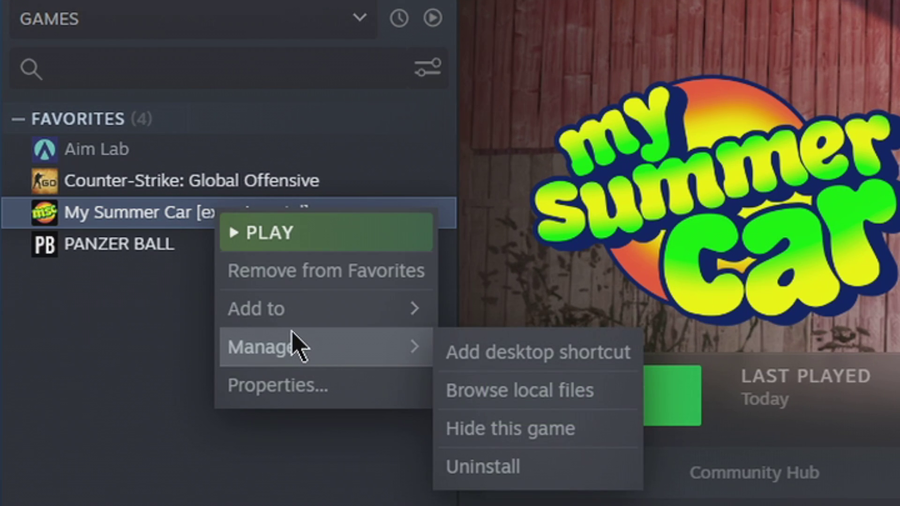
click(488, 406)
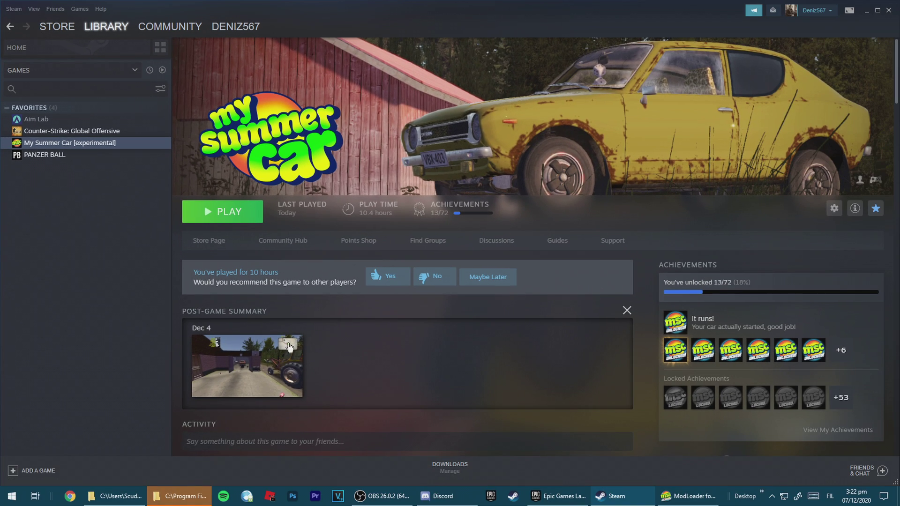
click(615, 497)
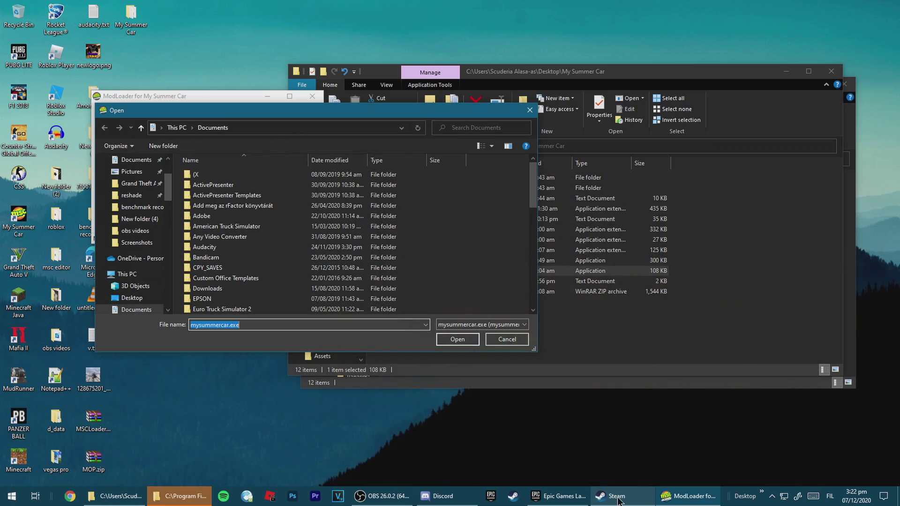
Step: Bring up the game's steamapps\common\My Summer Car folder and copy its address as text
click(202, 498)
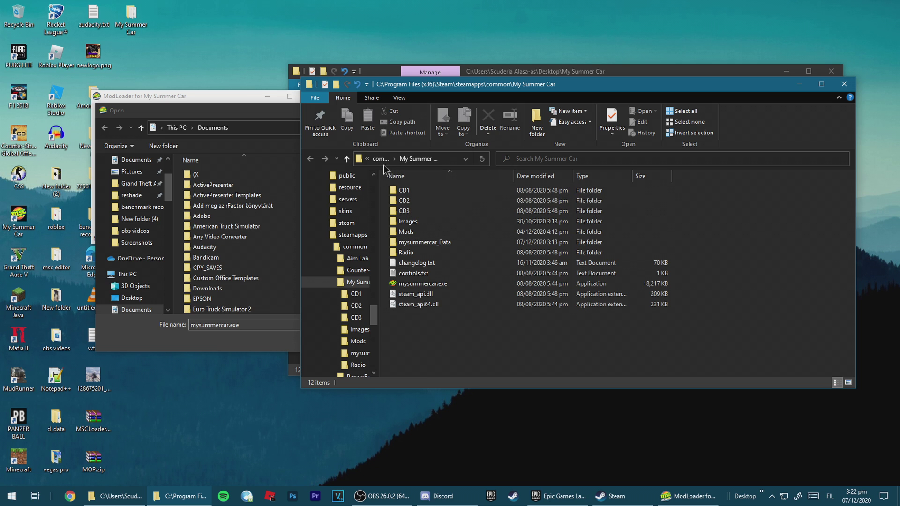
right_click(407, 162)
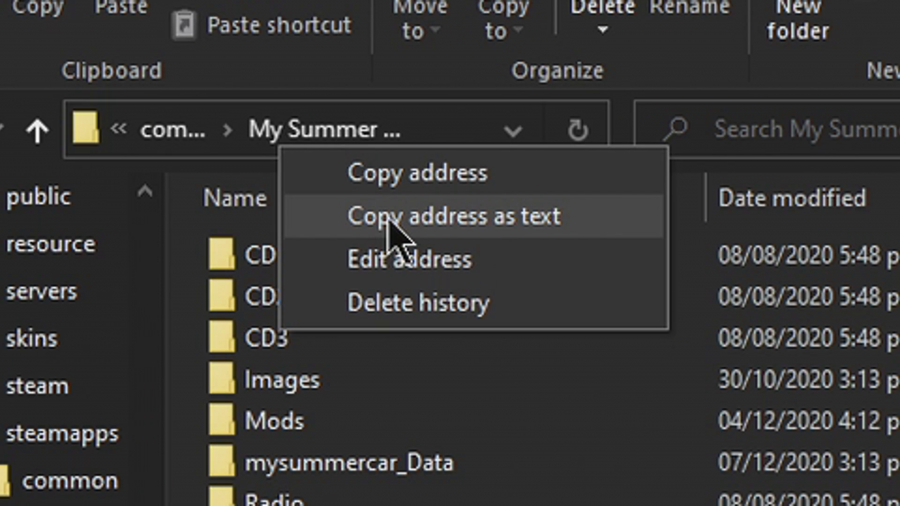
click(393, 229)
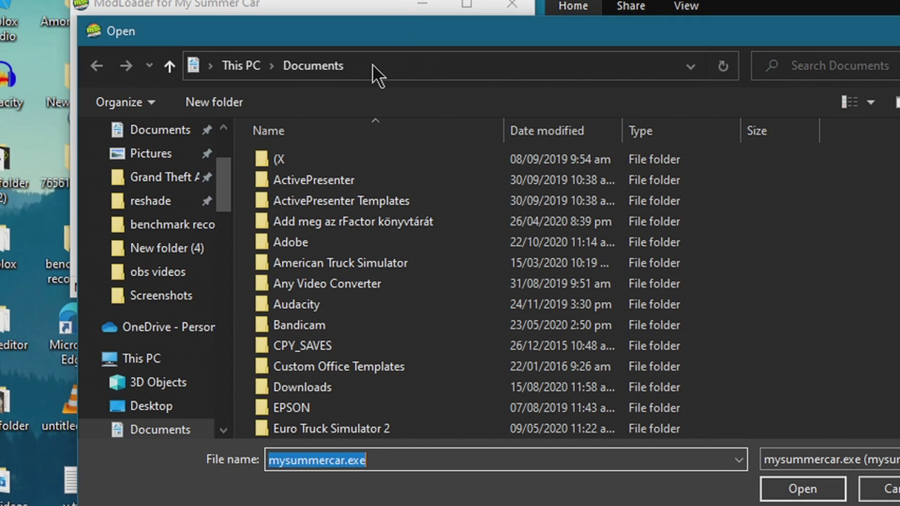
Step: Select mysummercar.exe from C:\Program Files (x86)\Steam\steamapps\common\My Summer Car as the patcher's MSC folder and close the patcher
click(372, 66)
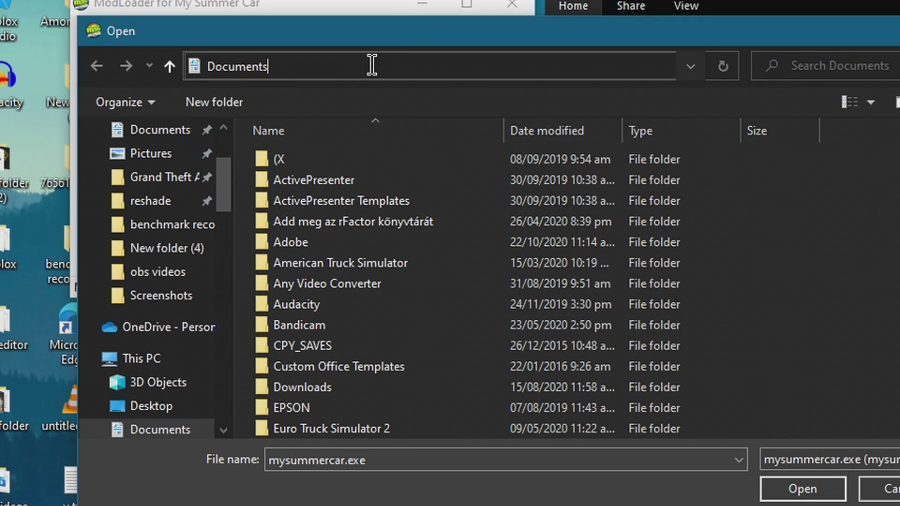
key(ctrl+v)
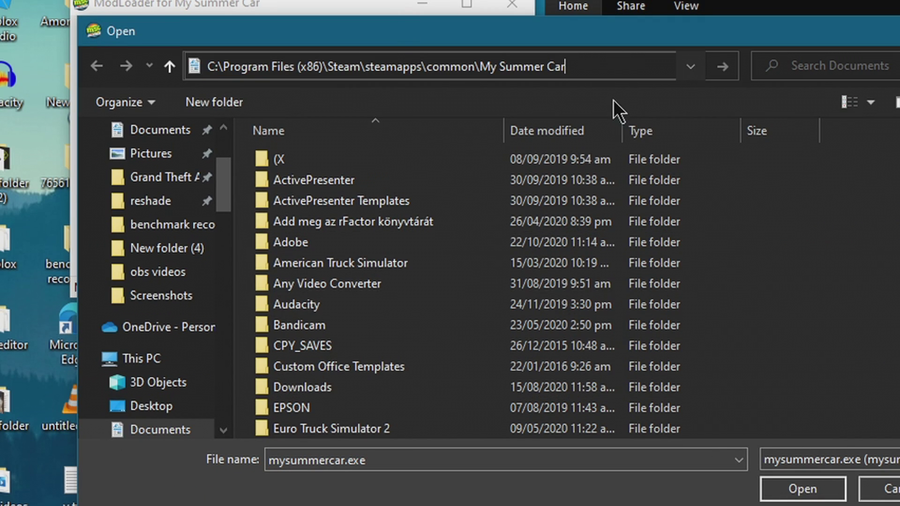
key(Return)
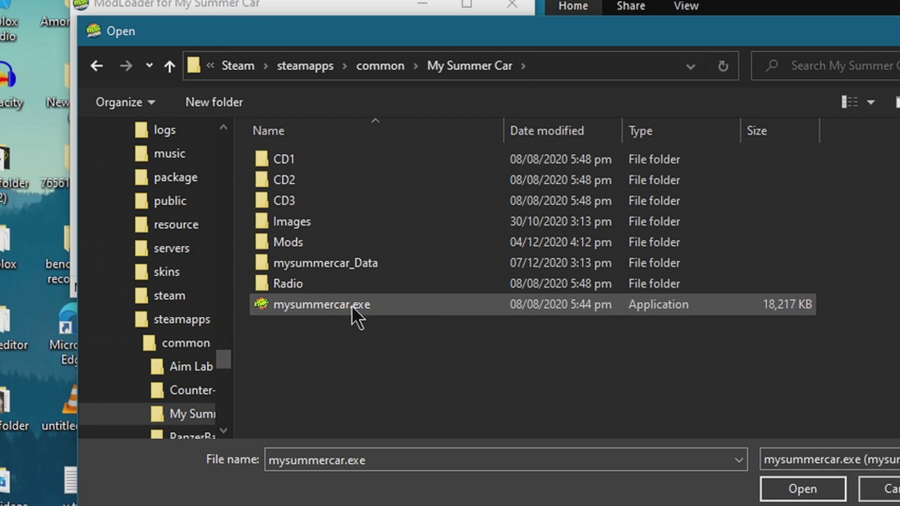
double_click(353, 303)
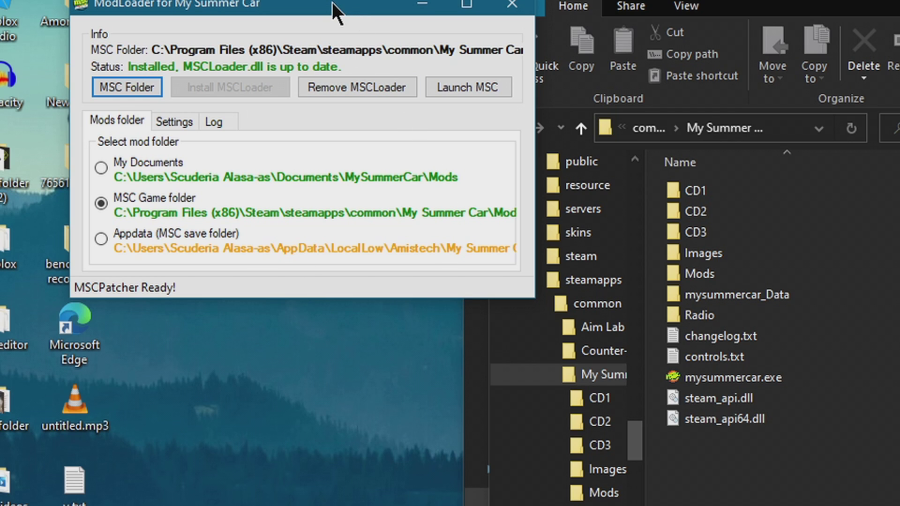
drag(332, 4, 259, 94)
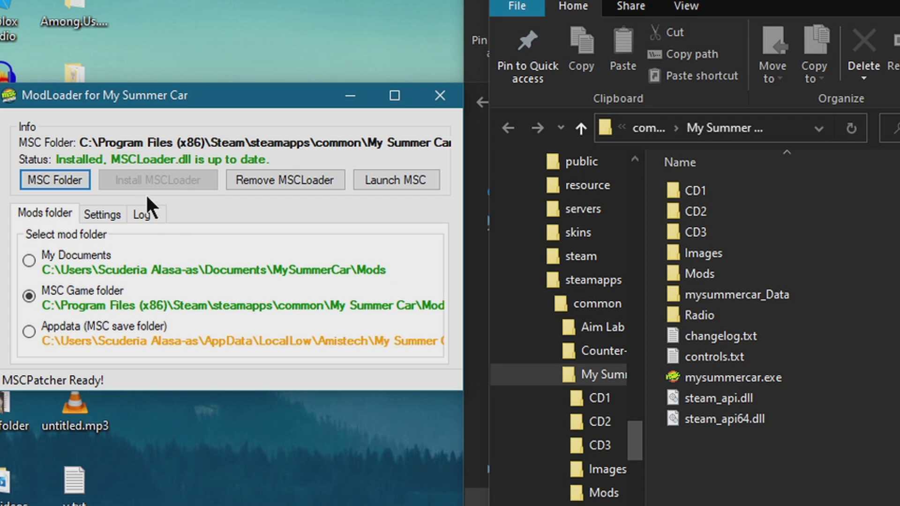
click(440, 96)
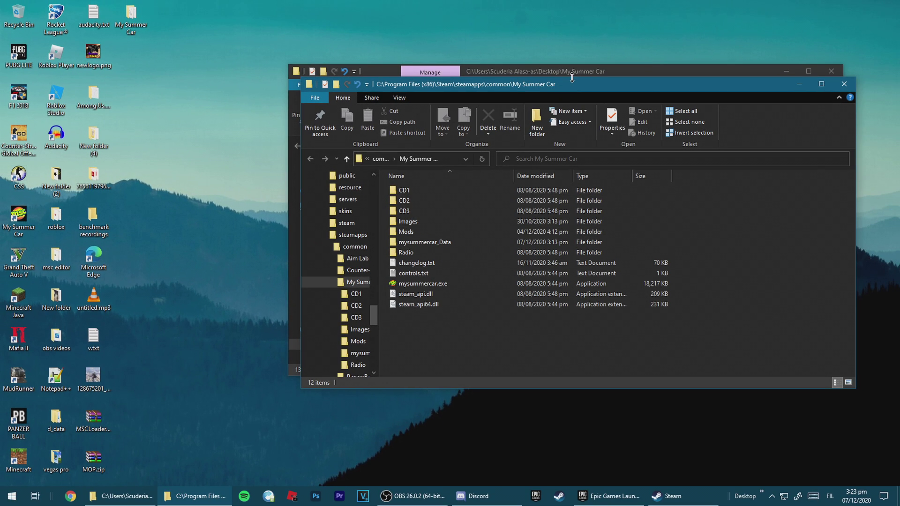
Step: Open the game's Mods folder and the desktop's MOP.zip side by side, and close the desktop's My Summer Car folder window
drag(590, 86, 518, 90)
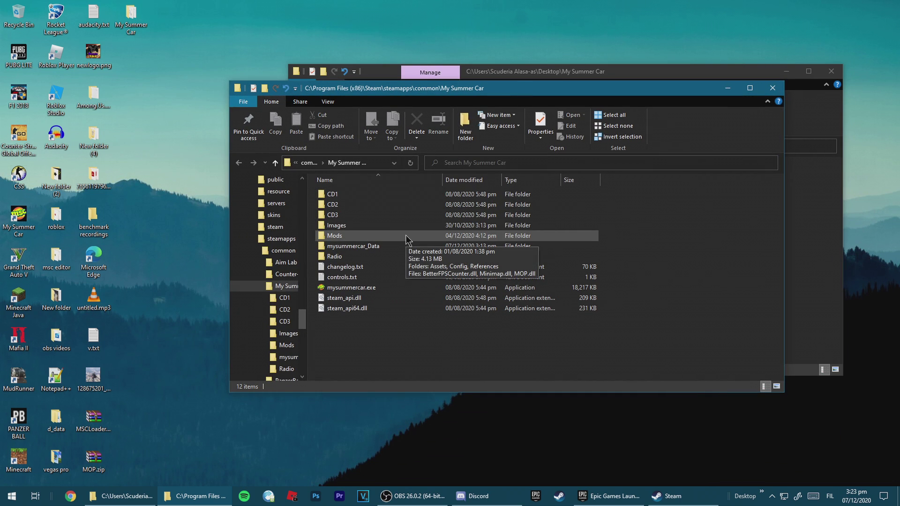
double_click(405, 239)
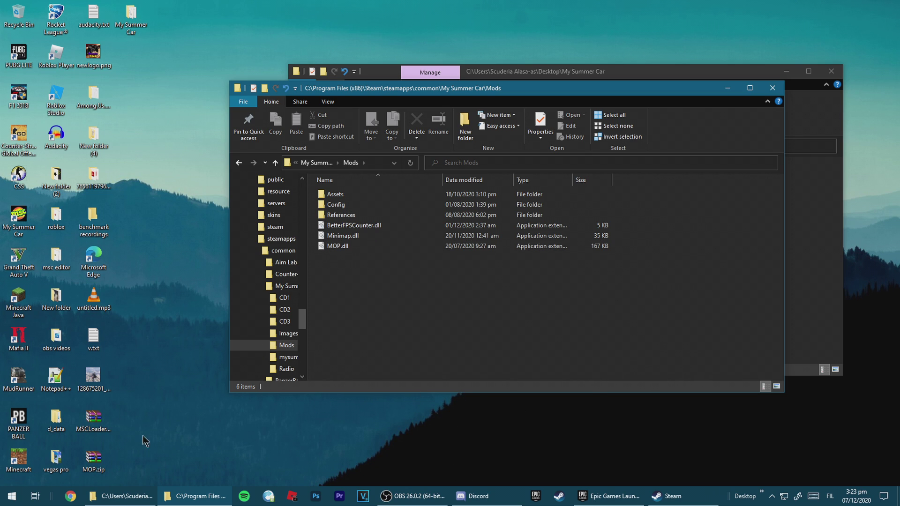
double_click(92, 457)
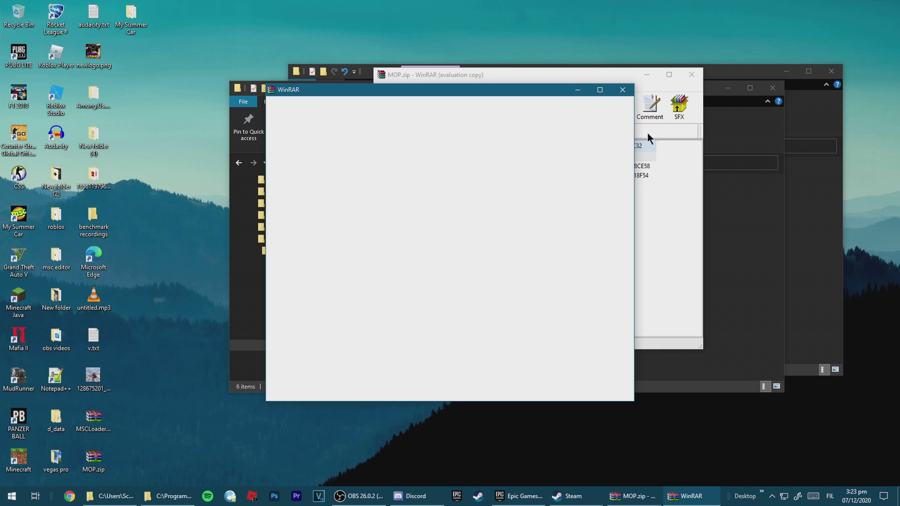
click(621, 92)
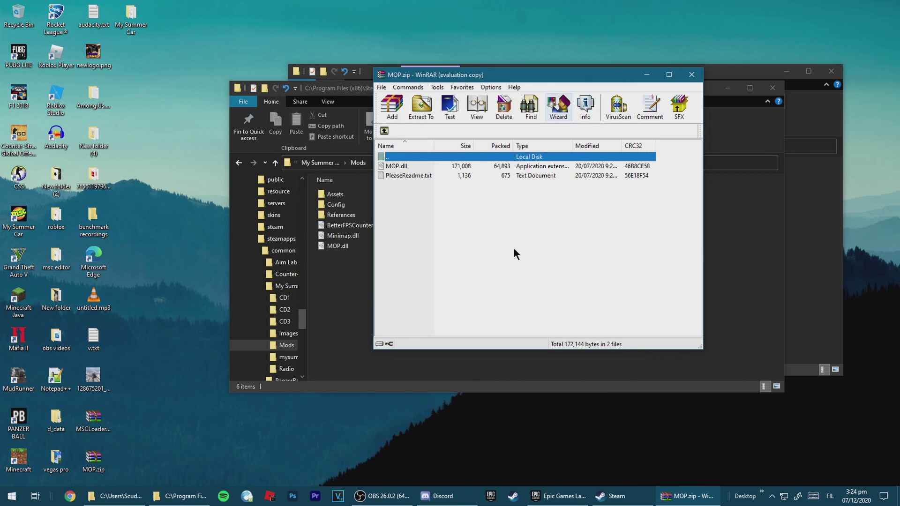
click(839, 69)
drag(516, 75, 693, 74)
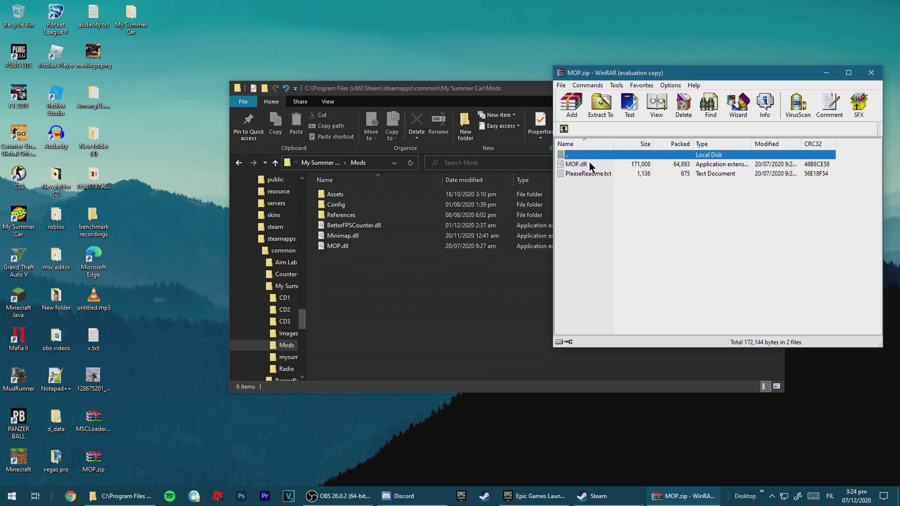
Step: Extract MOP.dll from MOP.zip into the game's Mods folder, replacing the existing file, and close the archive and folder windows
drag(589, 162, 437, 308)
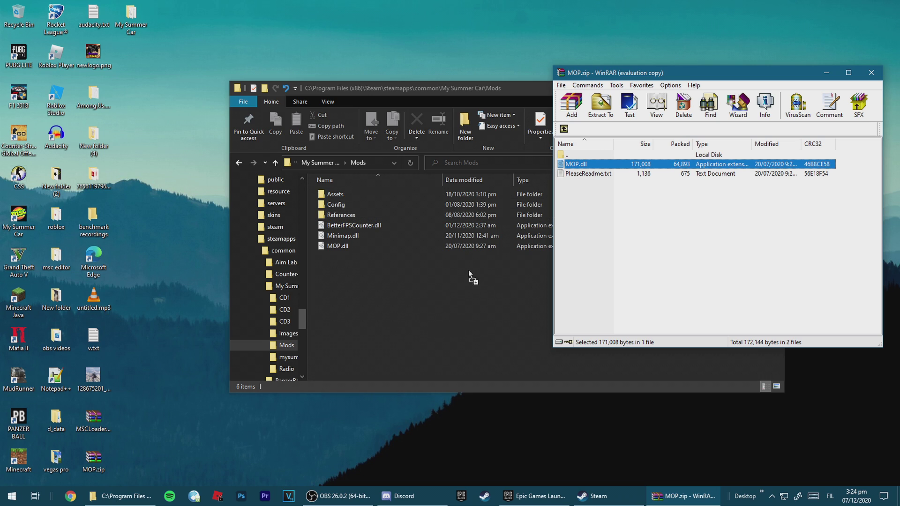
drag(410, 291, 410, 293)
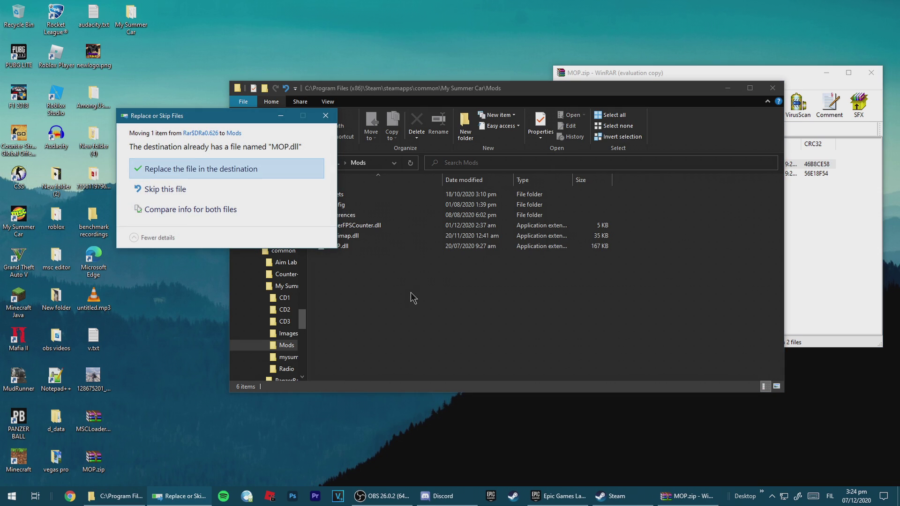
click(214, 170)
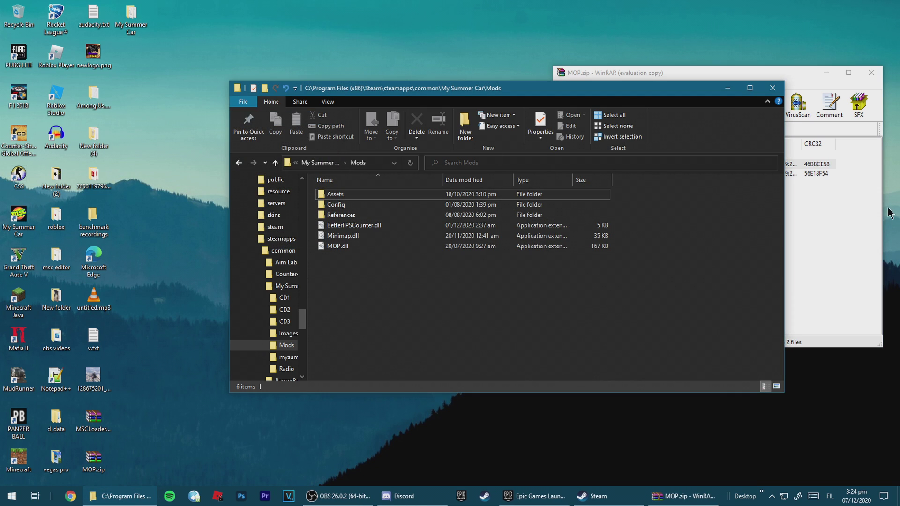
click(822, 227)
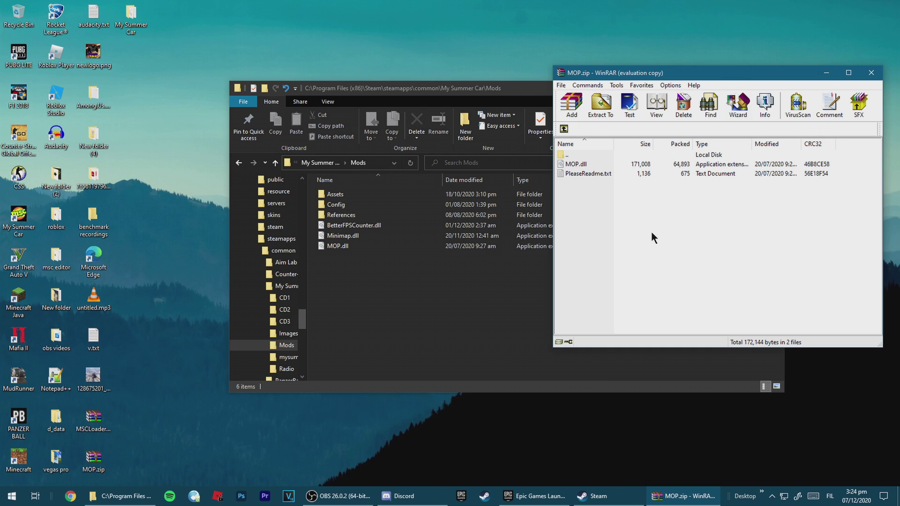
key(alt+F4)
key(alt+F4)
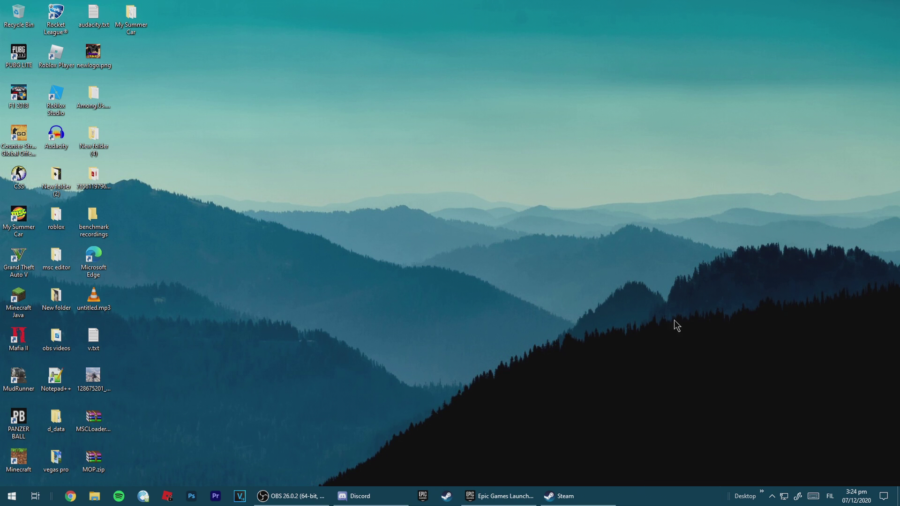
Step: Switch to Steam and launch My Summer Car [experimental], keeping the offered graphics configuration
click(602, 503)
click(218, 220)
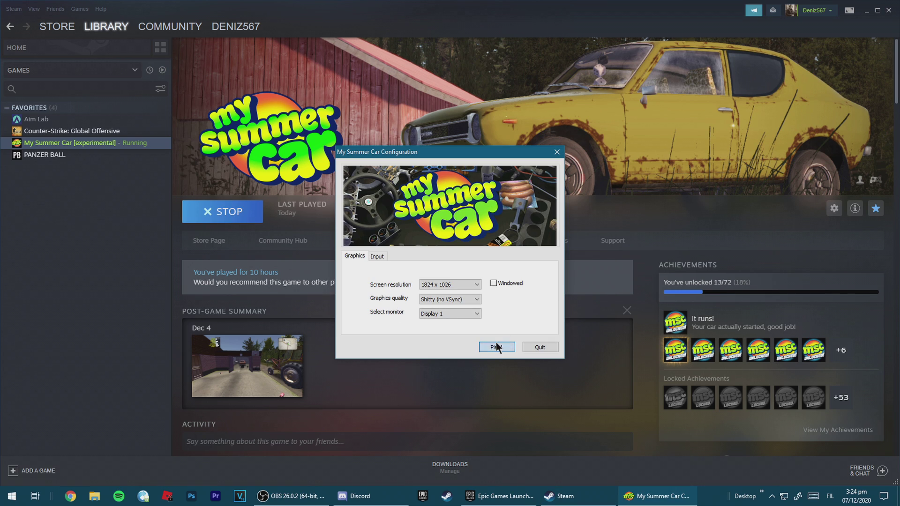
click(497, 346)
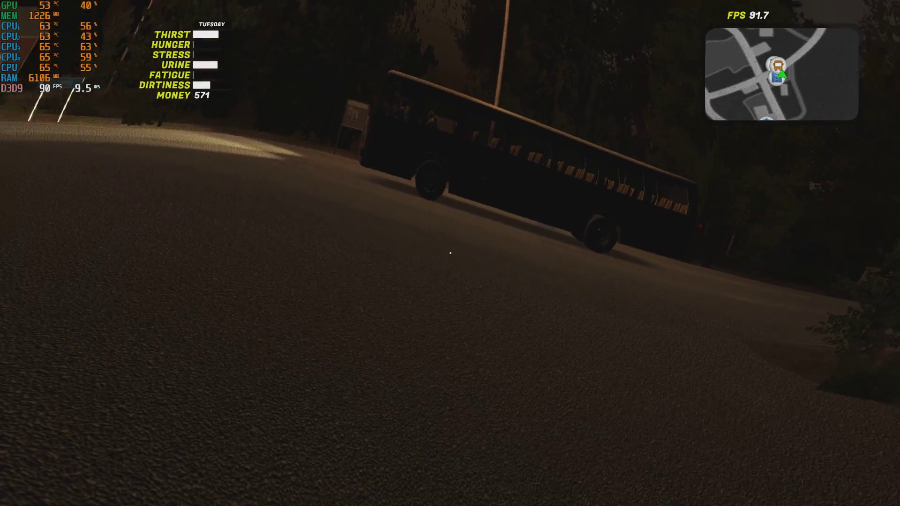
Step: Pause the game, open the Modern Optimization Plugin's mod settings and examine its Activating Objects, Graphics and Mod Rules options
key(Escape)
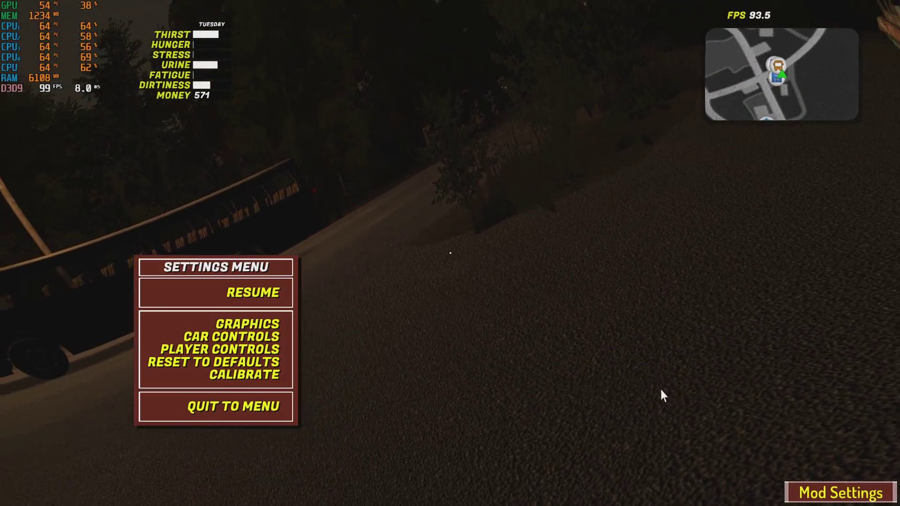
click(834, 498)
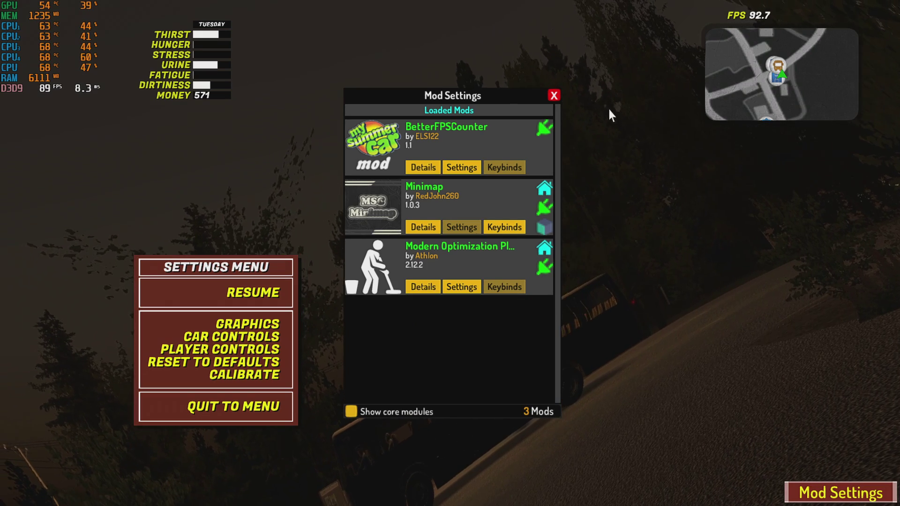
click(474, 284)
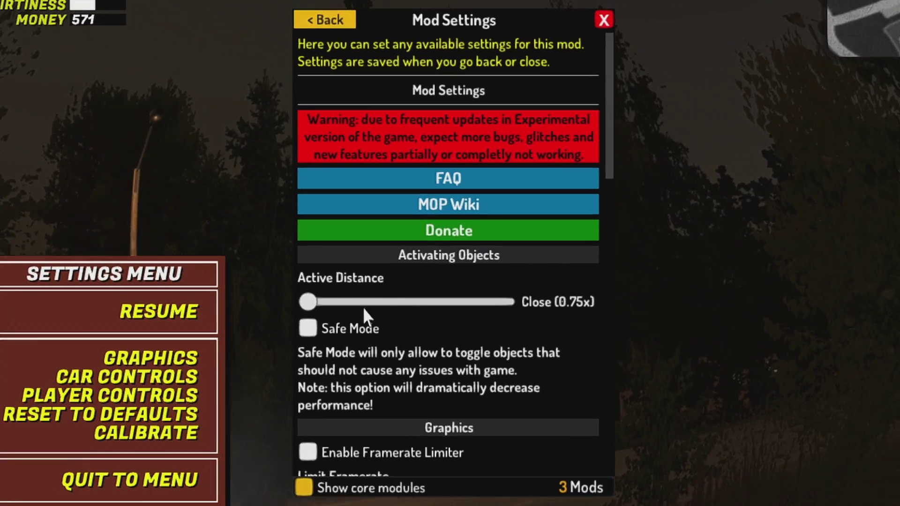
scroll(559, 362, down, 5)
scroll(515, 197, down, 3)
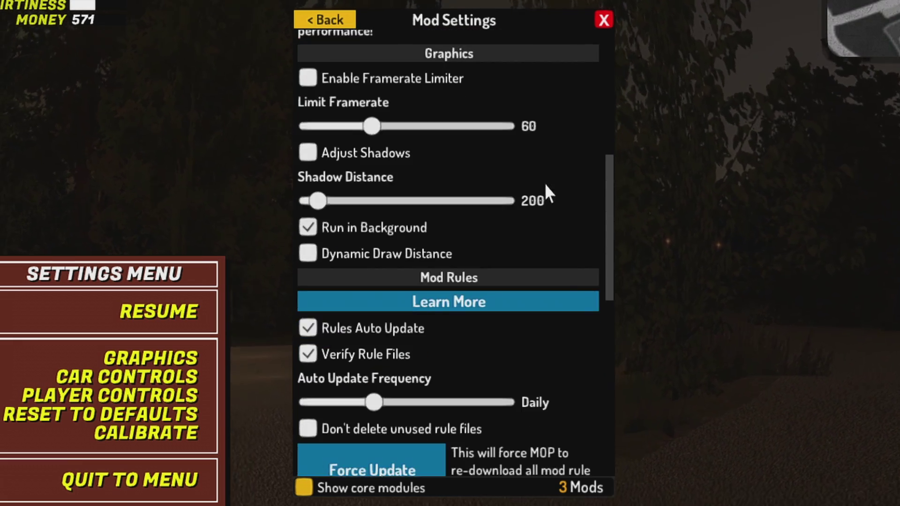
scroll(309, 217, up, 3)
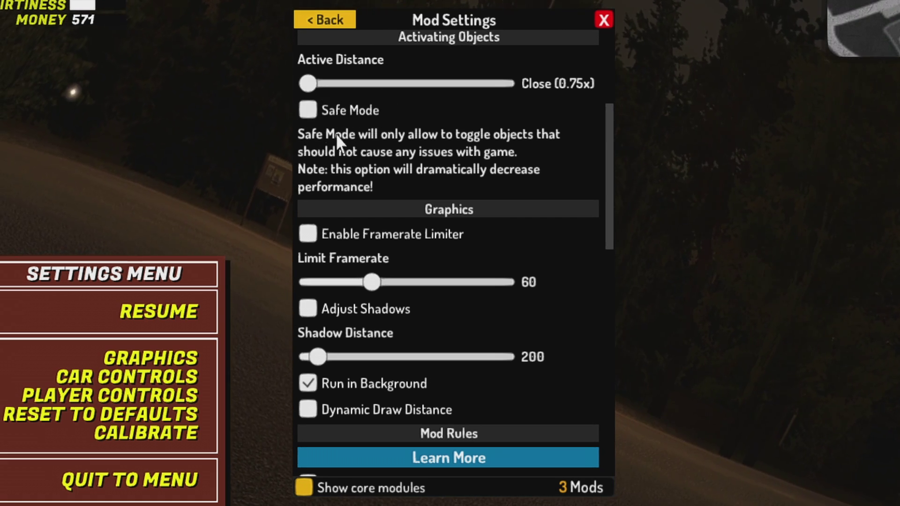
scroll(559, 225, down, 5)
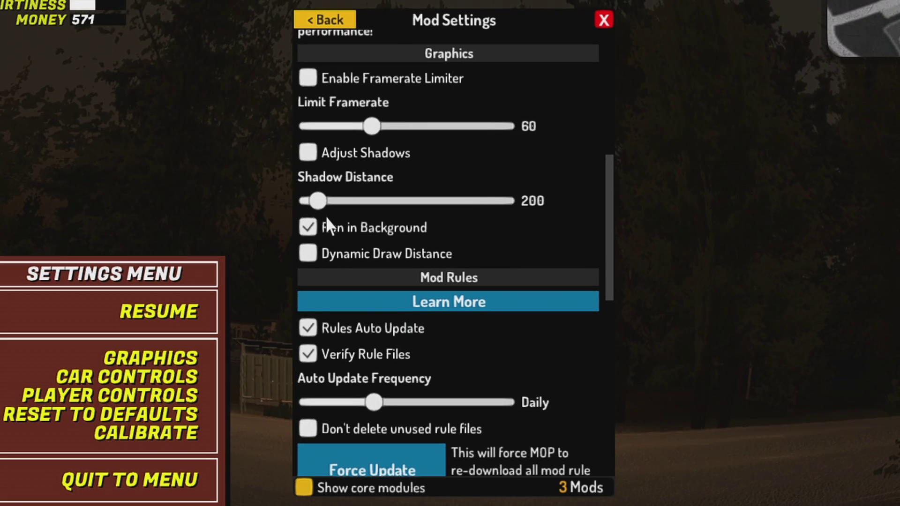